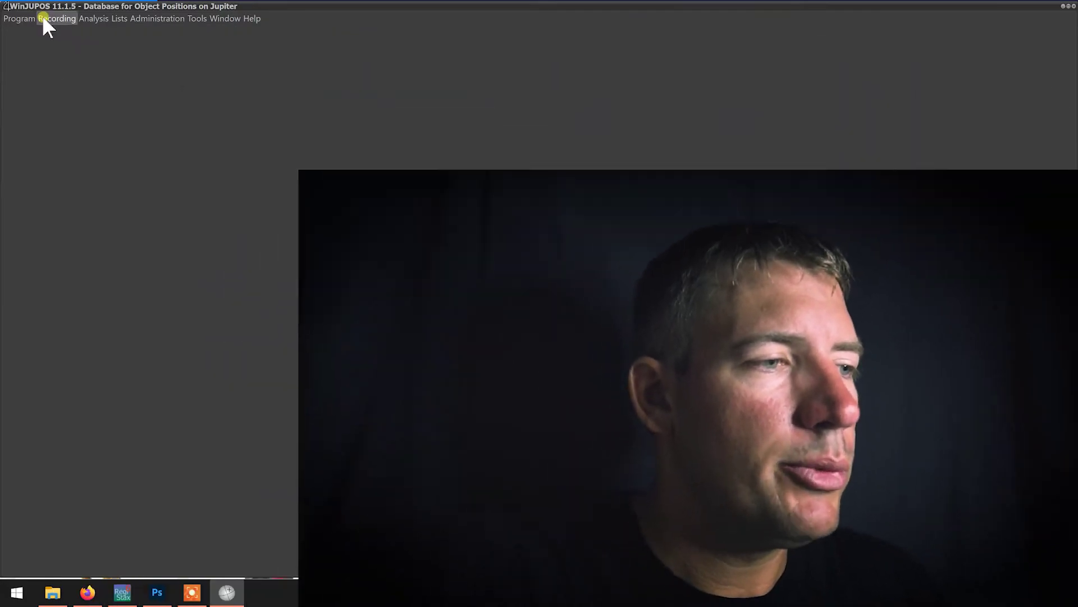
- Check which celestial body is set for the program
click(19, 18)
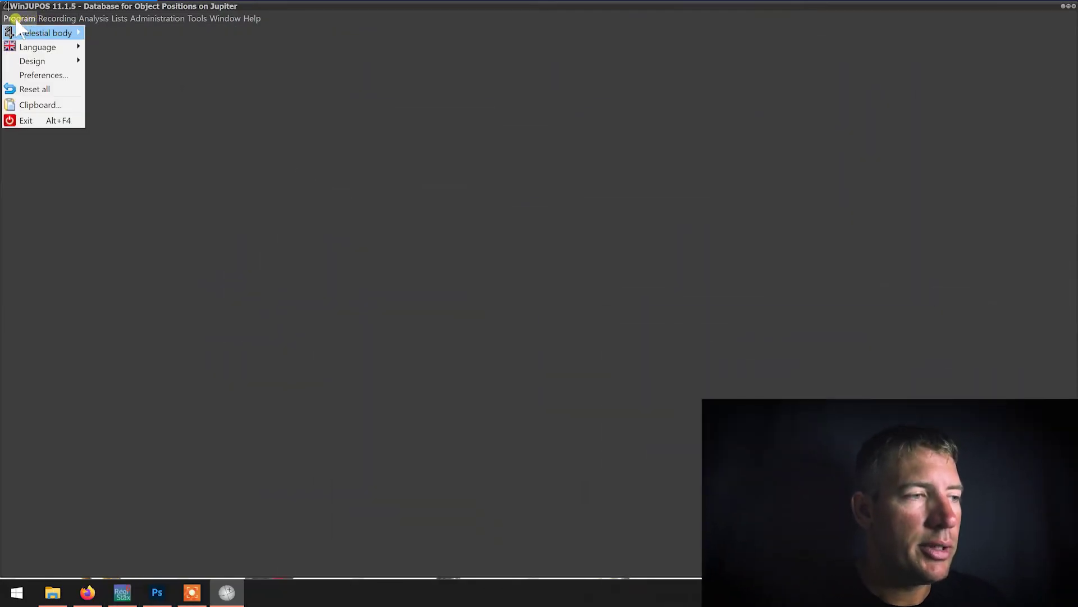
mouse_move(28, 34)
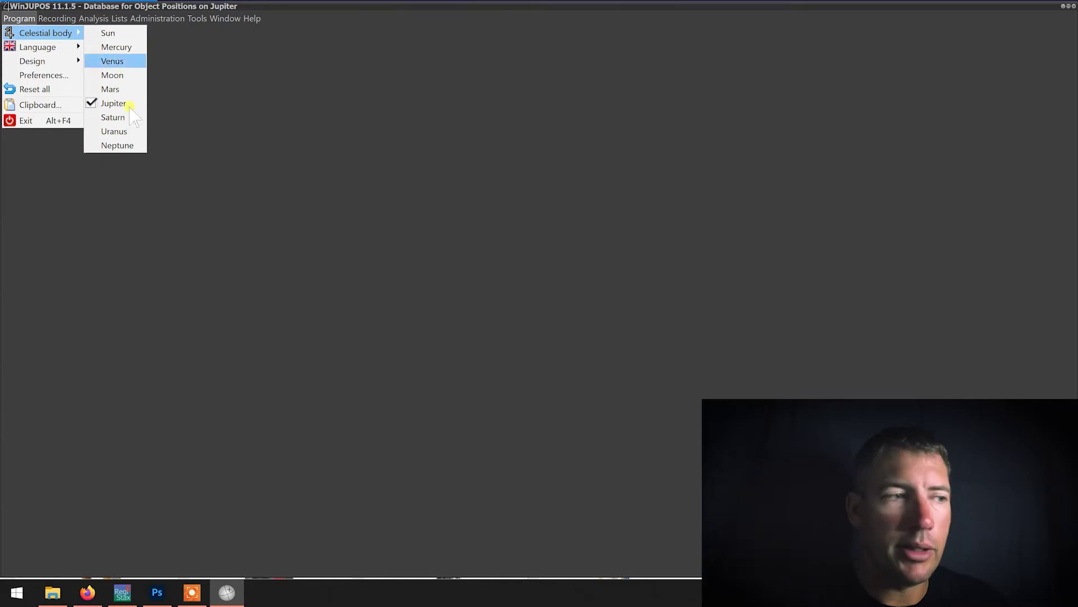
click(123, 189)
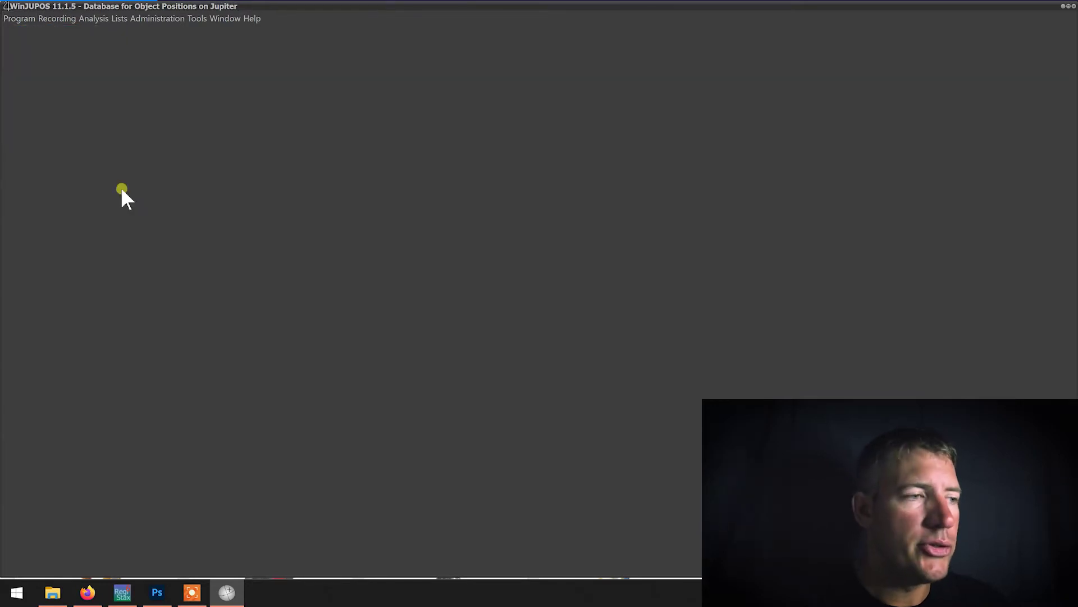
click(59, 19)
click(80, 79)
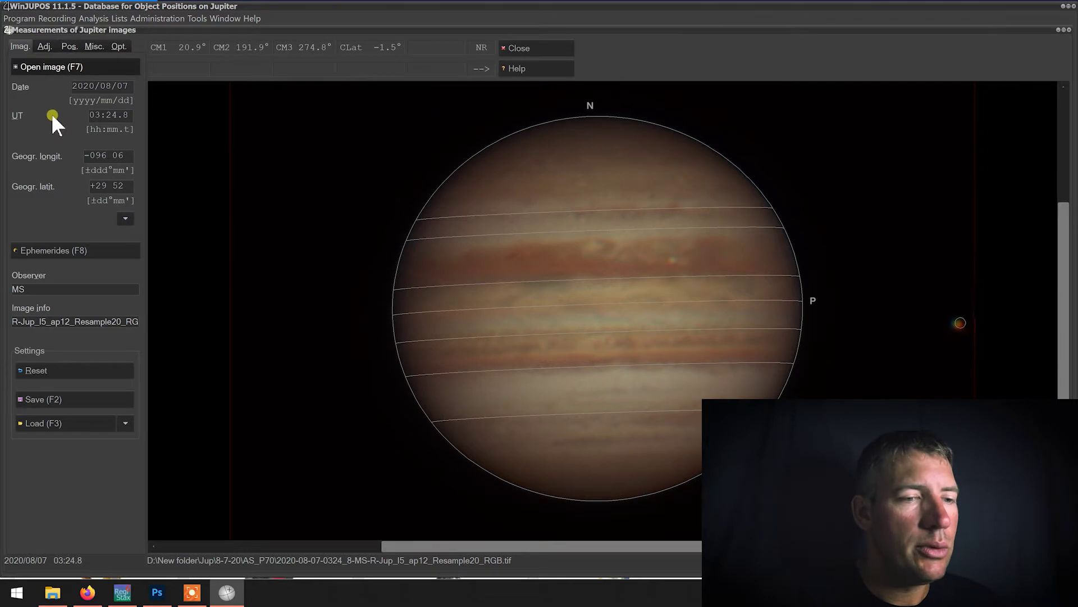
click(49, 69)
drag(407, 336, 555, 333)
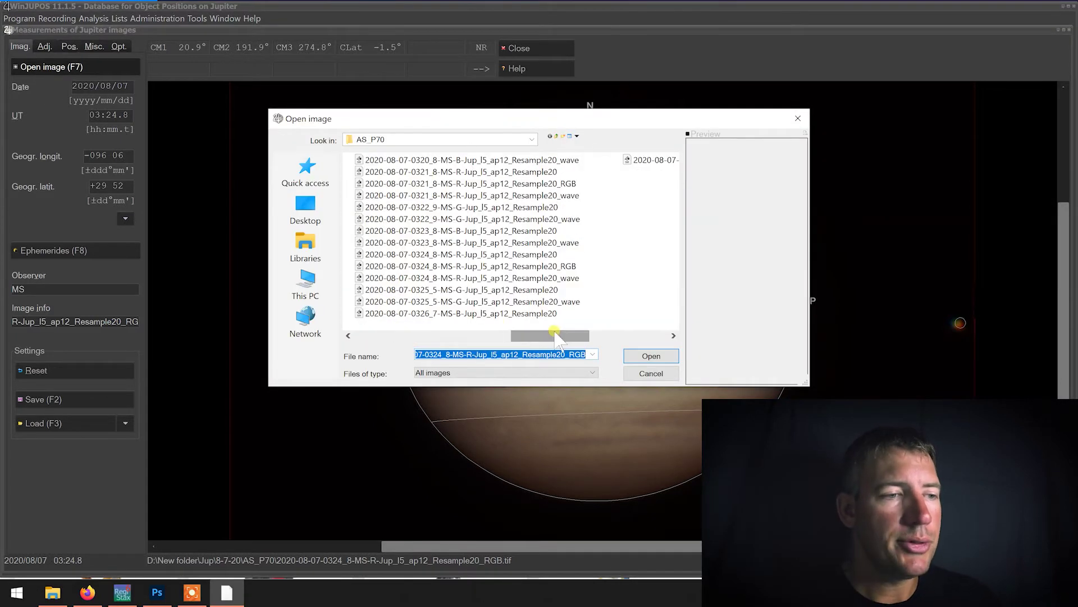
drag(555, 332, 399, 342)
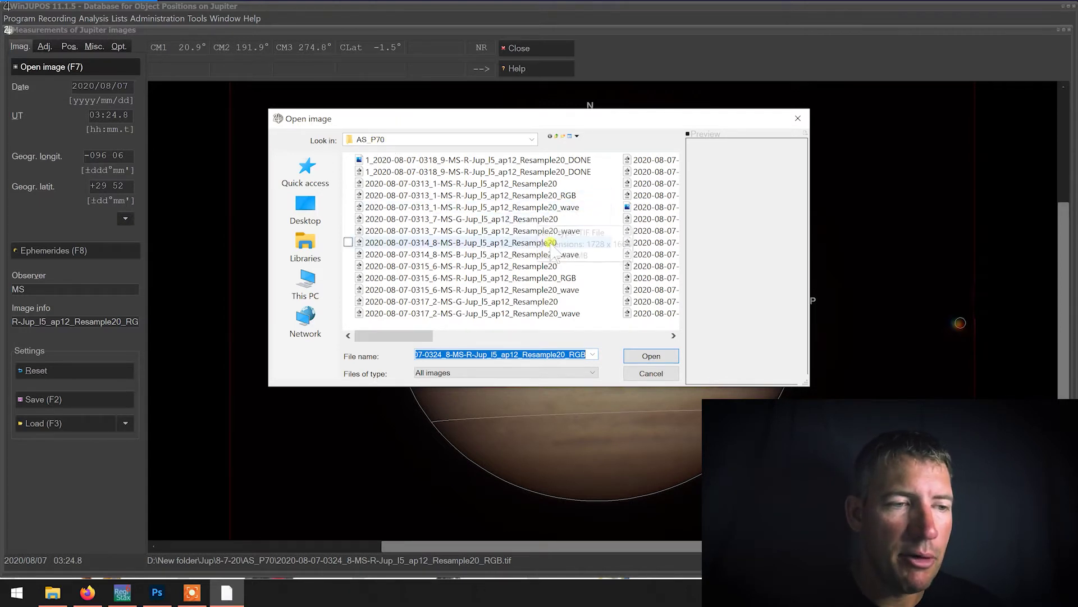
double_click(556, 195)
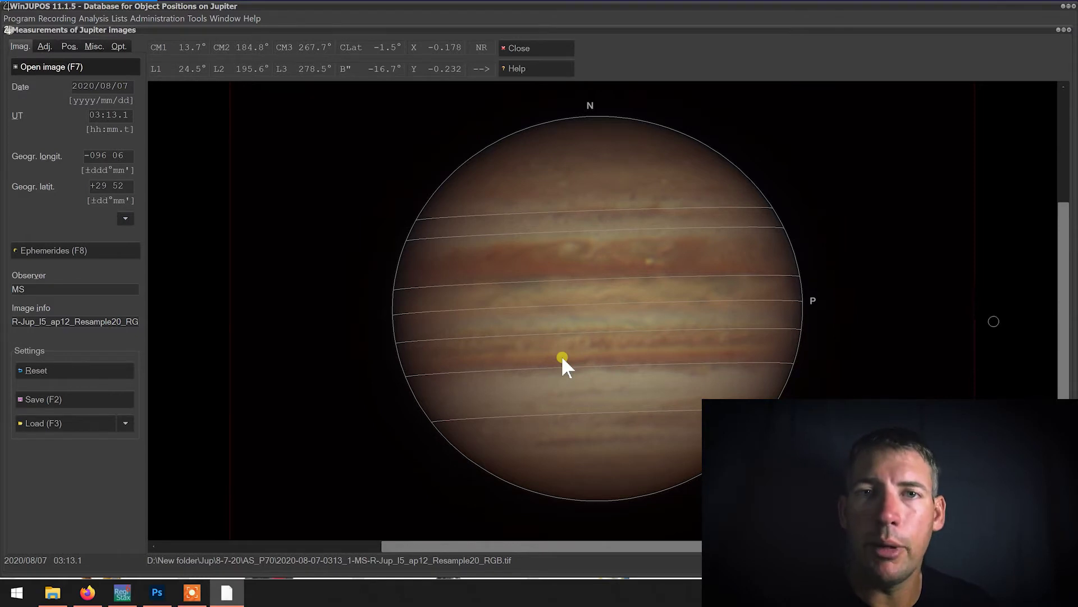
- Preview the outline frame without additional graphic and with the 10° grid, and return it to With additional graphic
drag(561, 355, 207, 223)
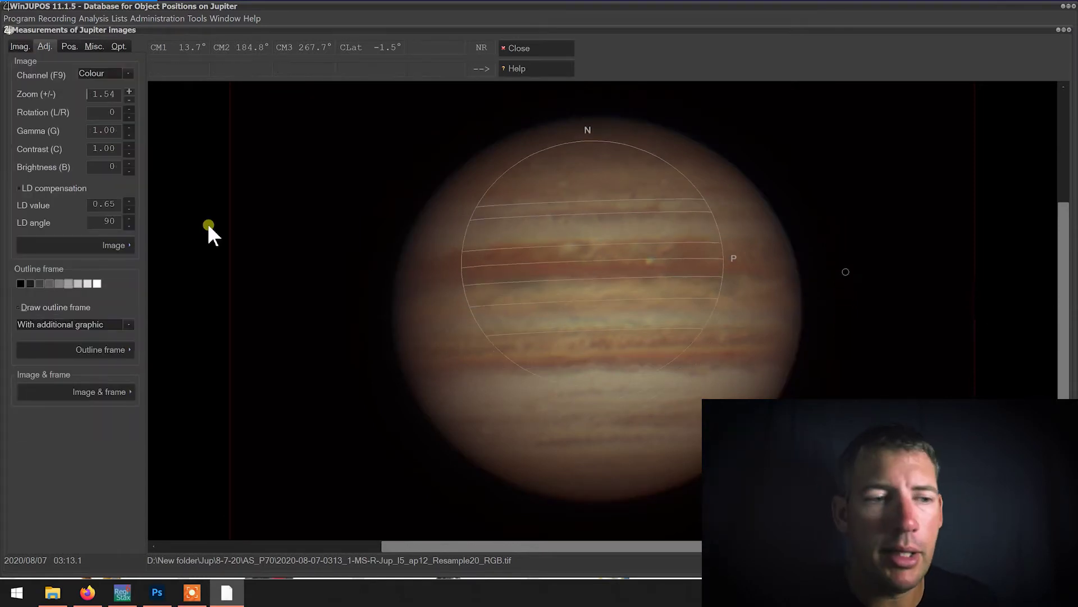
click(90, 323)
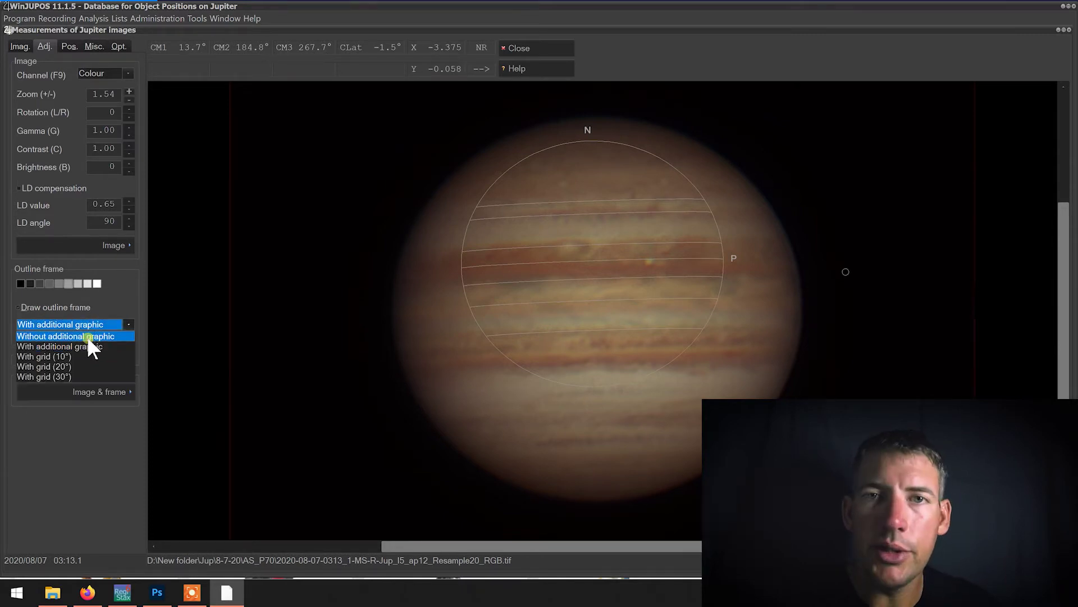
click(87, 336)
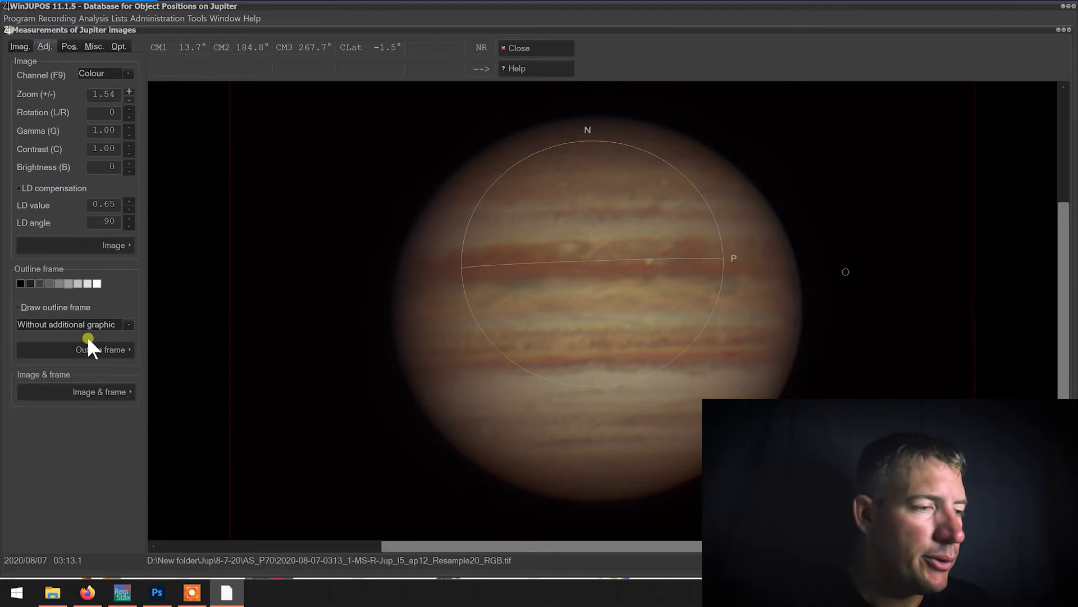
click(101, 327)
click(80, 352)
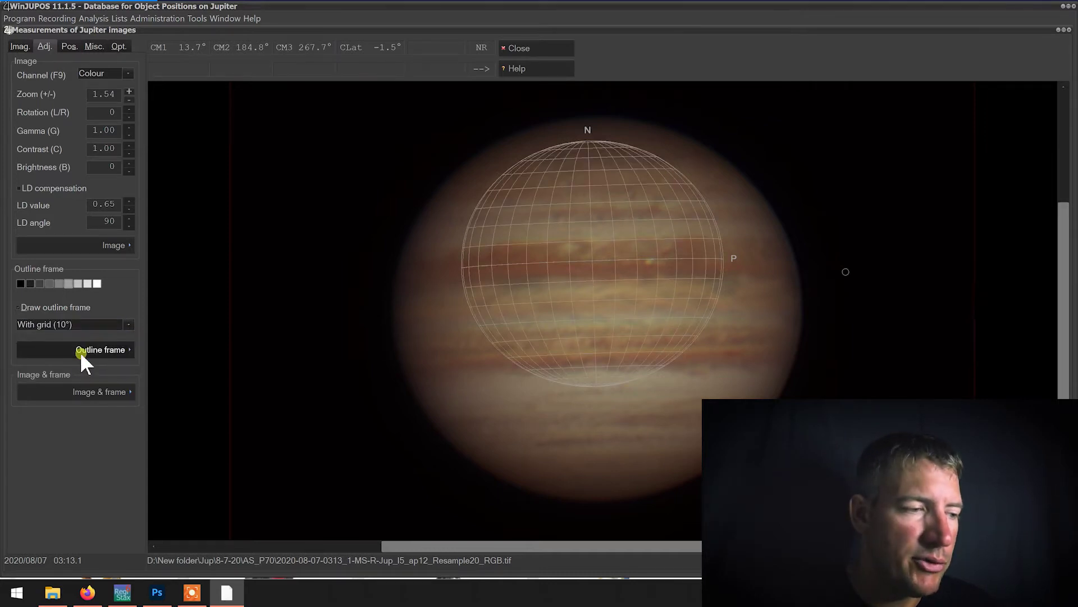
click(81, 323)
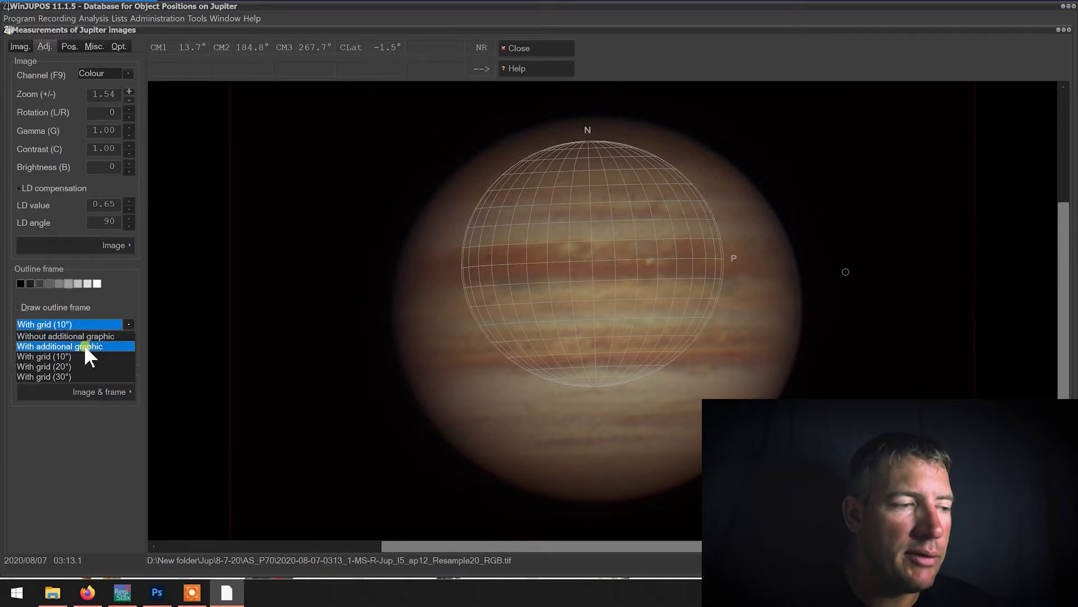
click(83, 345)
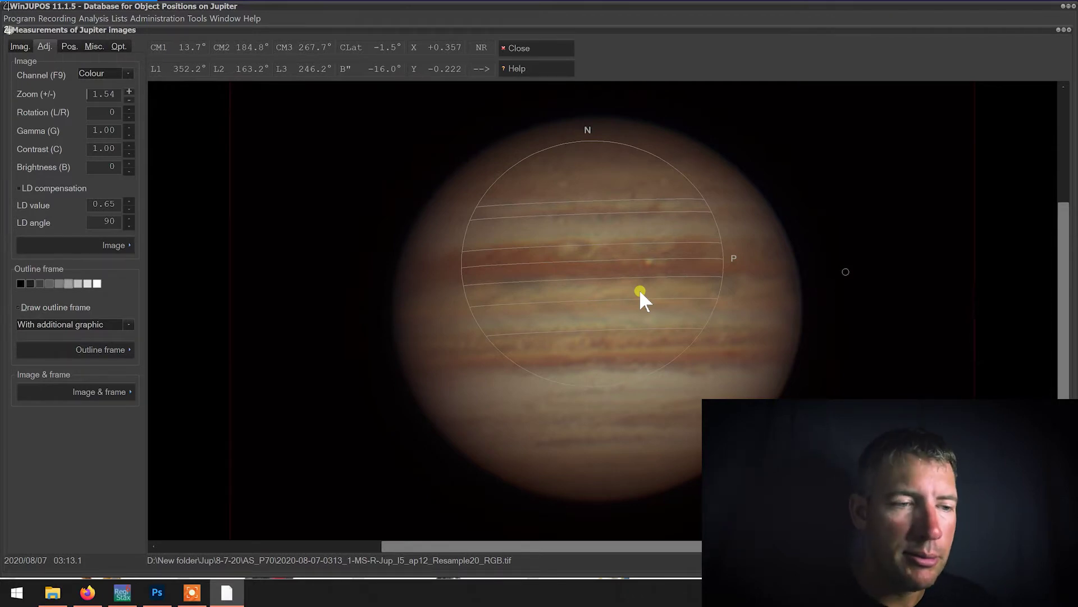
- Move the outline frame down over Jupiter's disc until it is roughly centred on the planet
key(Down)
key(Down)
key(Down)
key(Right)
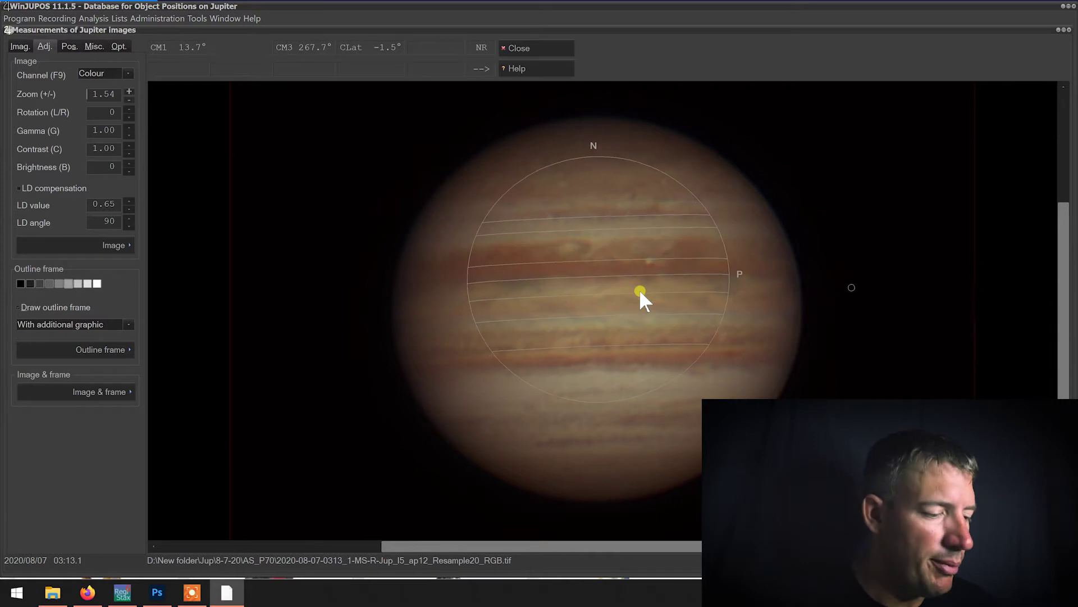
key(Left)
key(Left)
key(Down)
key(Down)
key(Down)
key(Down)
key(Down)
key(Down)
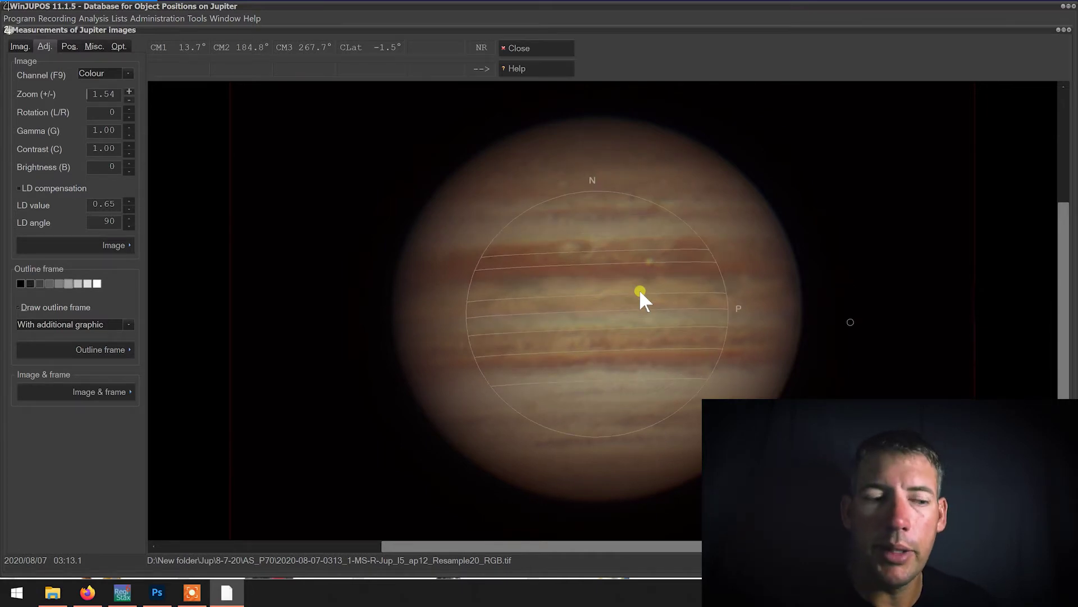
- Adjust the size of the outline frame around its centre on Jupiter's disc
key(Page_Up)
key(Page_Up)
key(Page_Up)
key(Page_Up)
key(Page_Up)
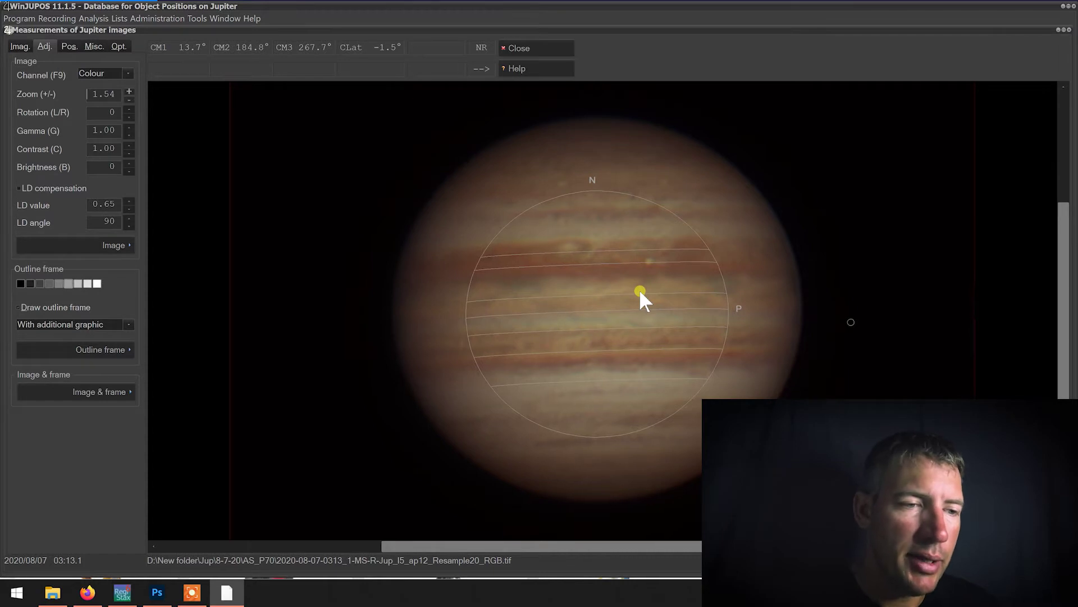
key(Page_Down)
key(Page_Down)
key(Page_Down)
key(Page_Down)
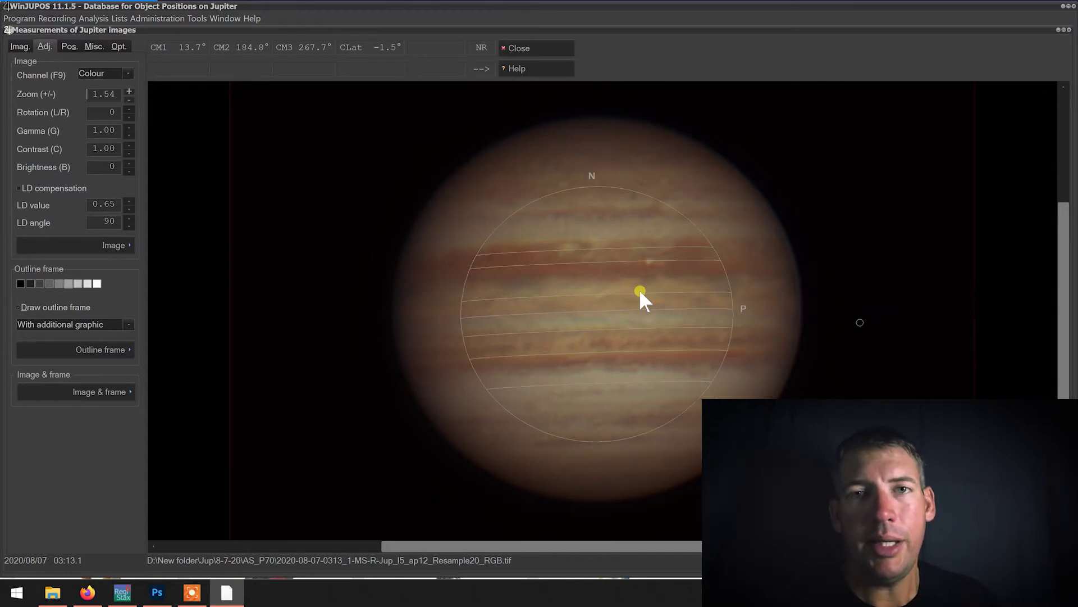
- Rotate the outline frame in both directions to line its latitude lines up with Jupiter's cloud belts
key(n)
key(n)
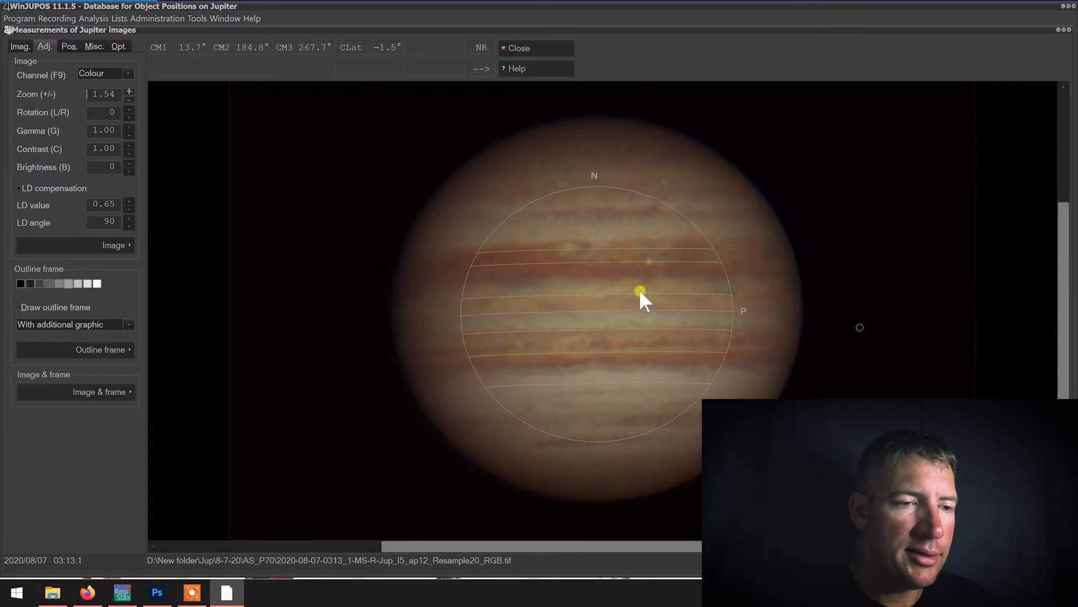
key(p)
key(p)
key(p)
key(p)
key(p)
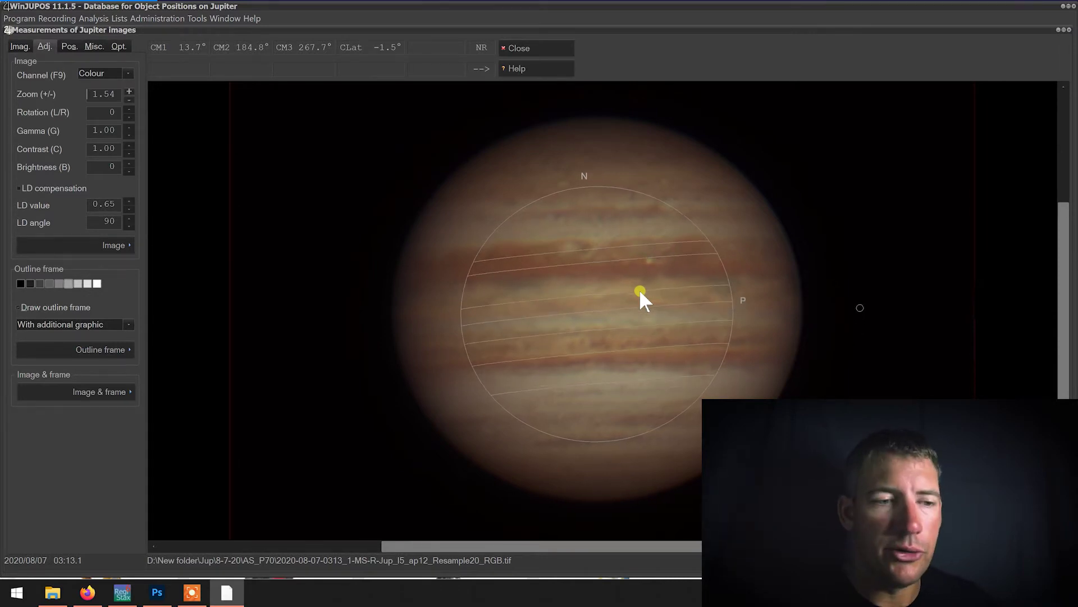
key(n)
key(n)
key(n)
key(n)
key(n)
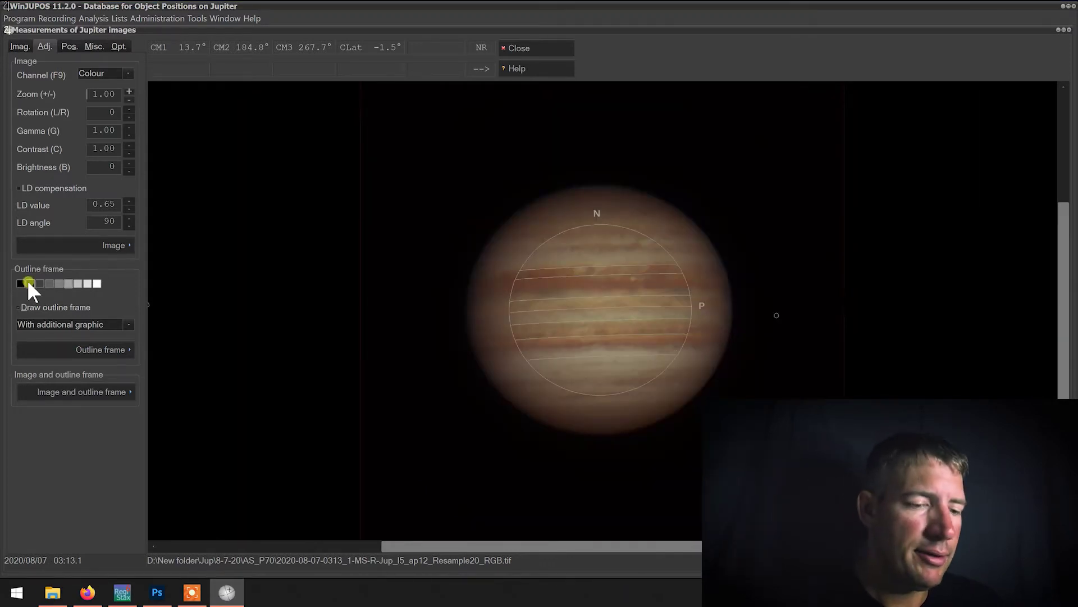
- Fit the outline frame to Jupiter automatically and check its edge at 1.54 zoom and 3.30 gamma, resetting gamma to 1.00
key(F11)
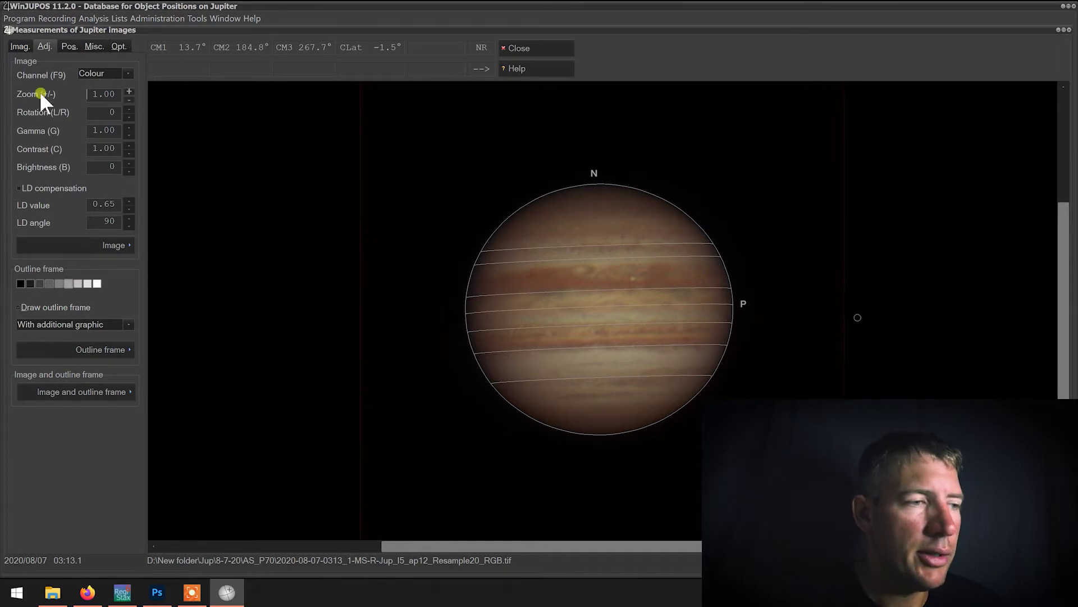
click(131, 128)
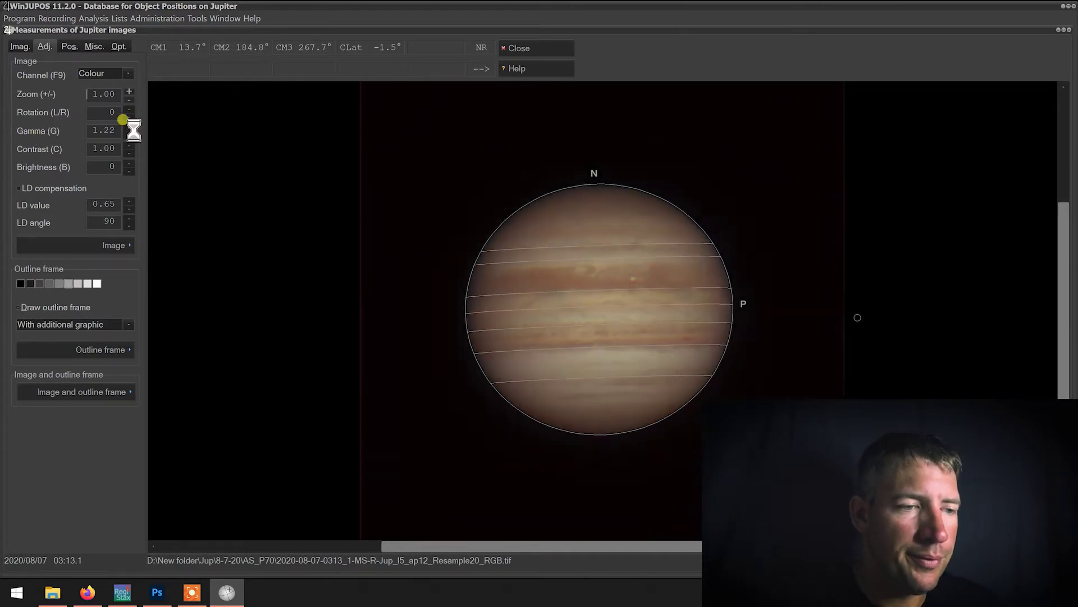
click(129, 91)
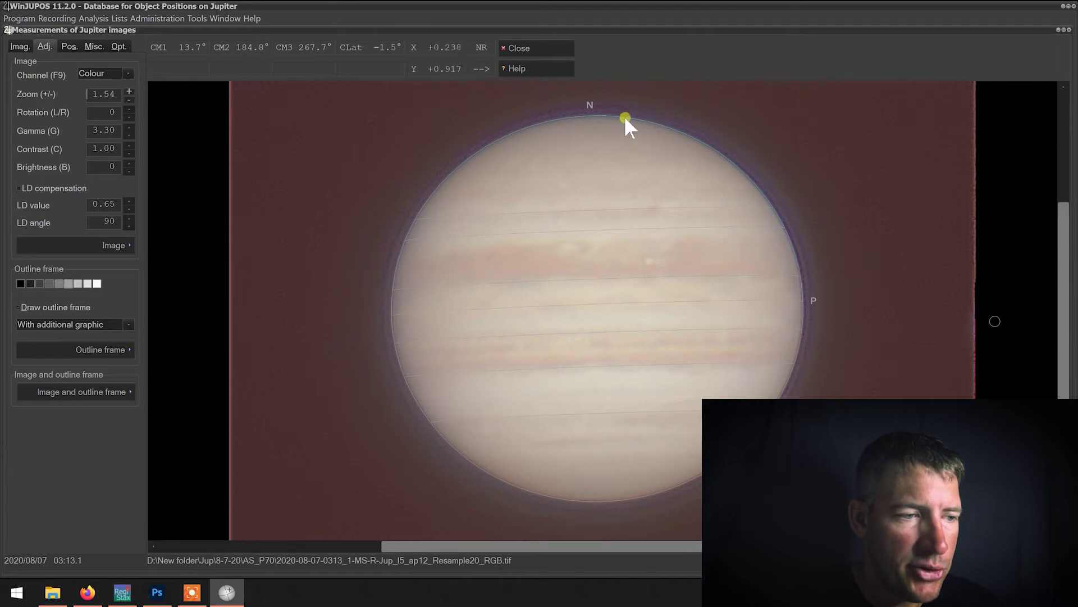
click(129, 134)
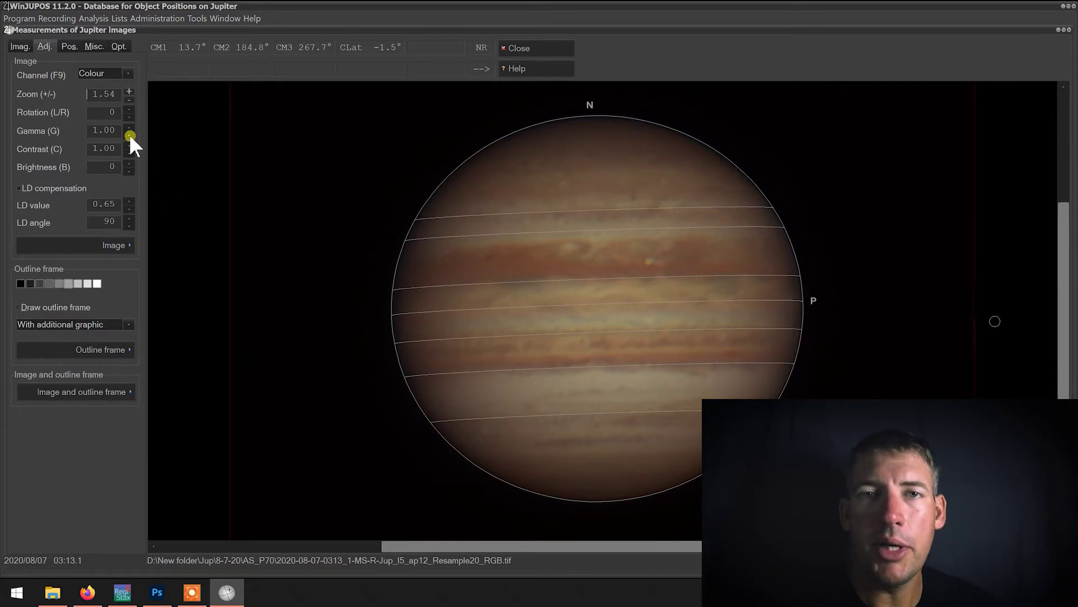
- Start a distance measurement, and bring up the saving of the 0313_1 image's measurement settings but cancel it
click(94, 45)
click(89, 89)
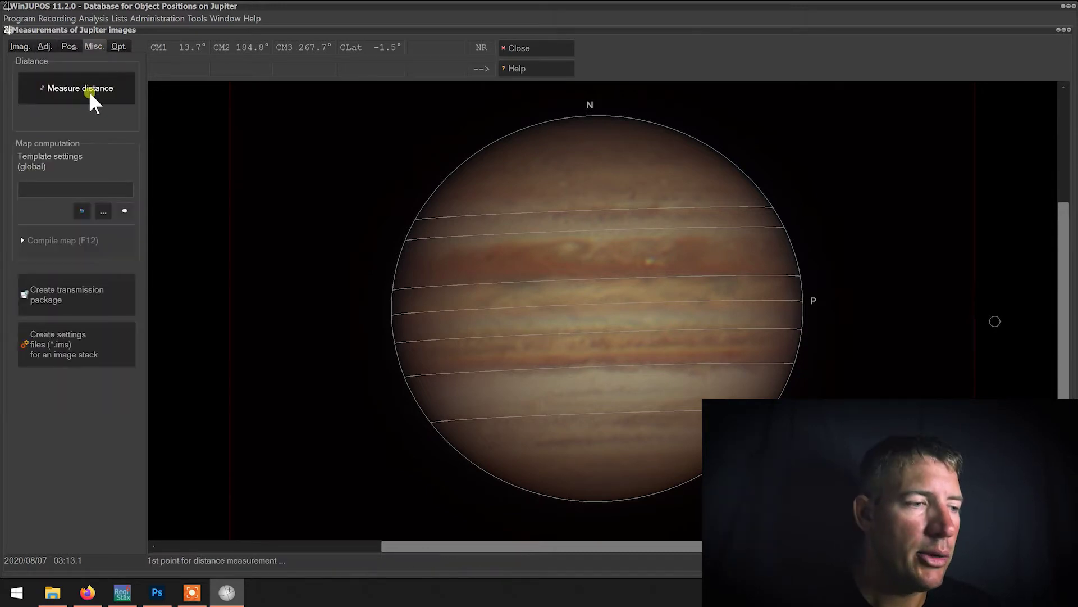
click(21, 47)
click(75, 398)
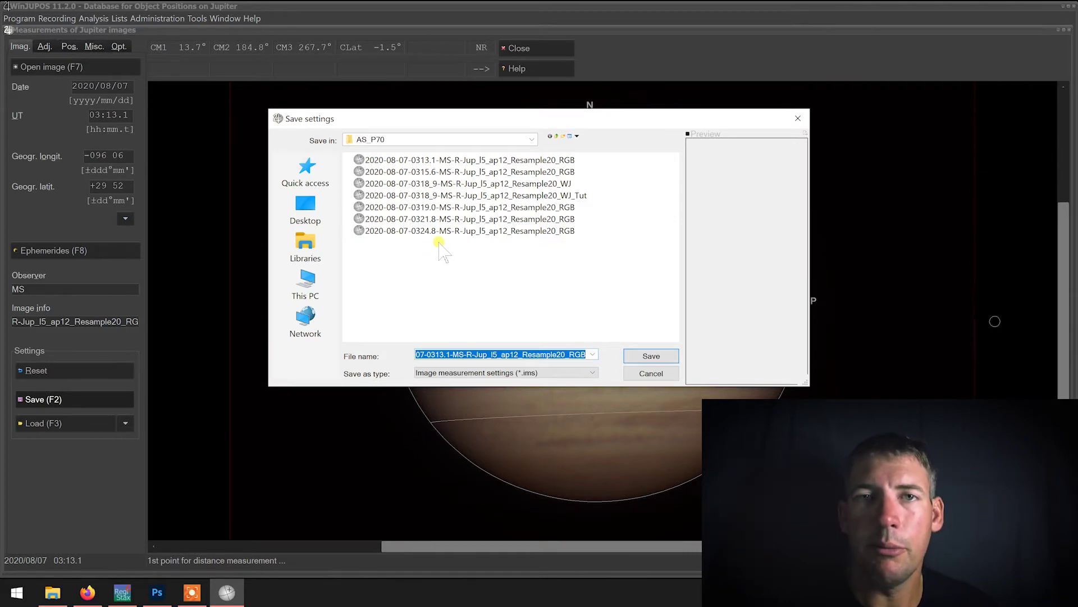
click(661, 371)
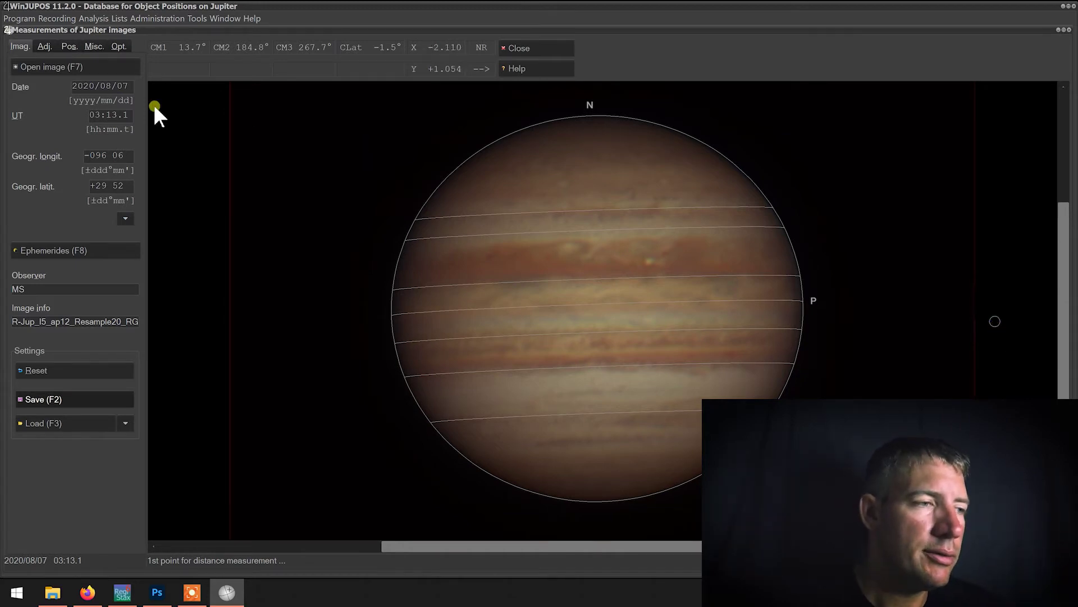
click(82, 67)
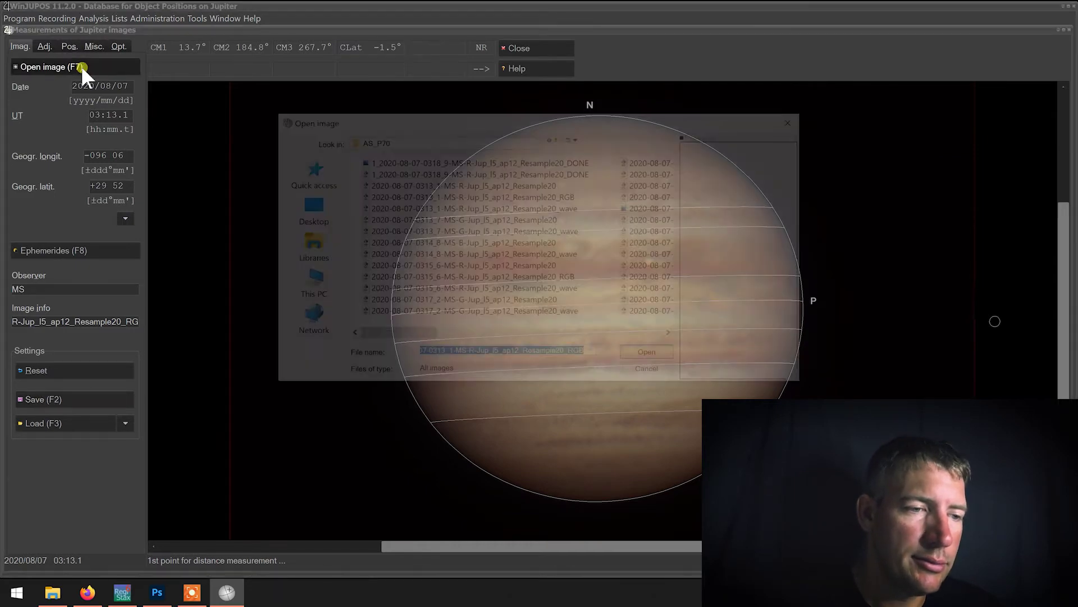
double_click(531, 278)
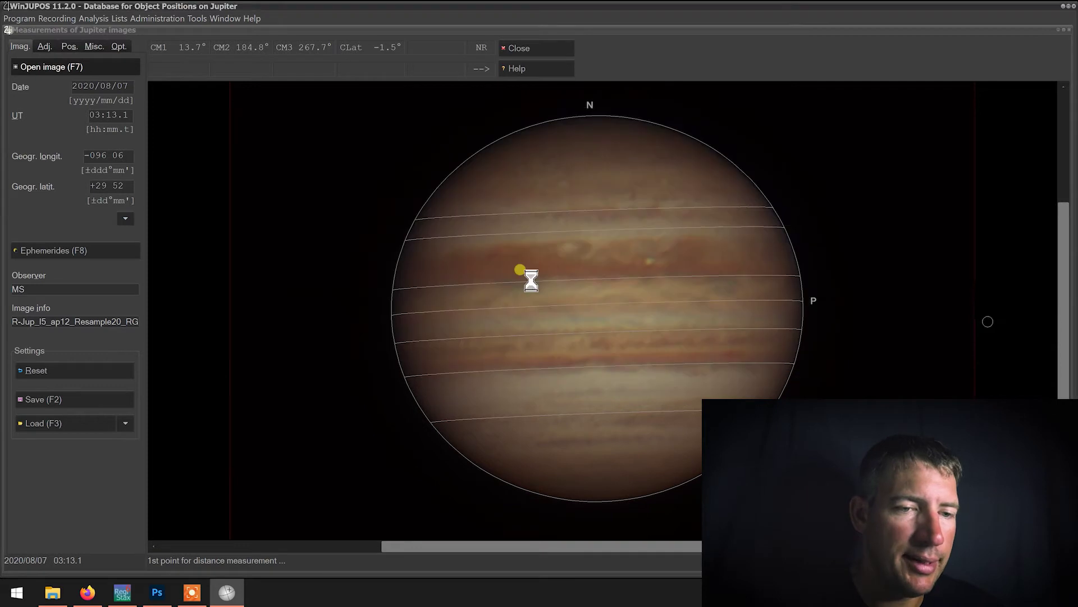
click(83, 48)
click(87, 93)
click(20, 46)
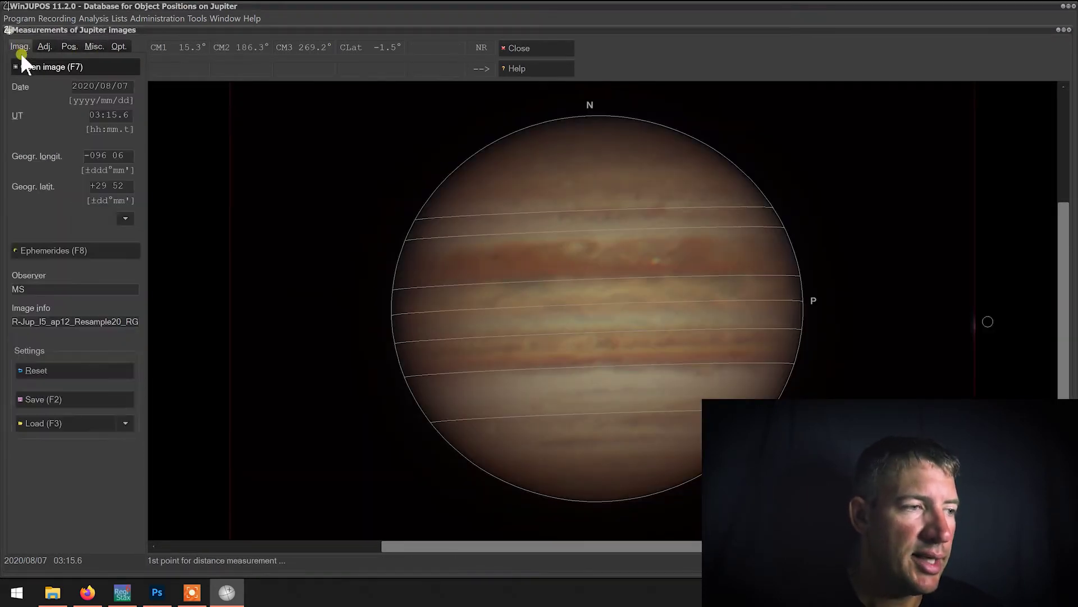
click(67, 66)
double_click(544, 256)
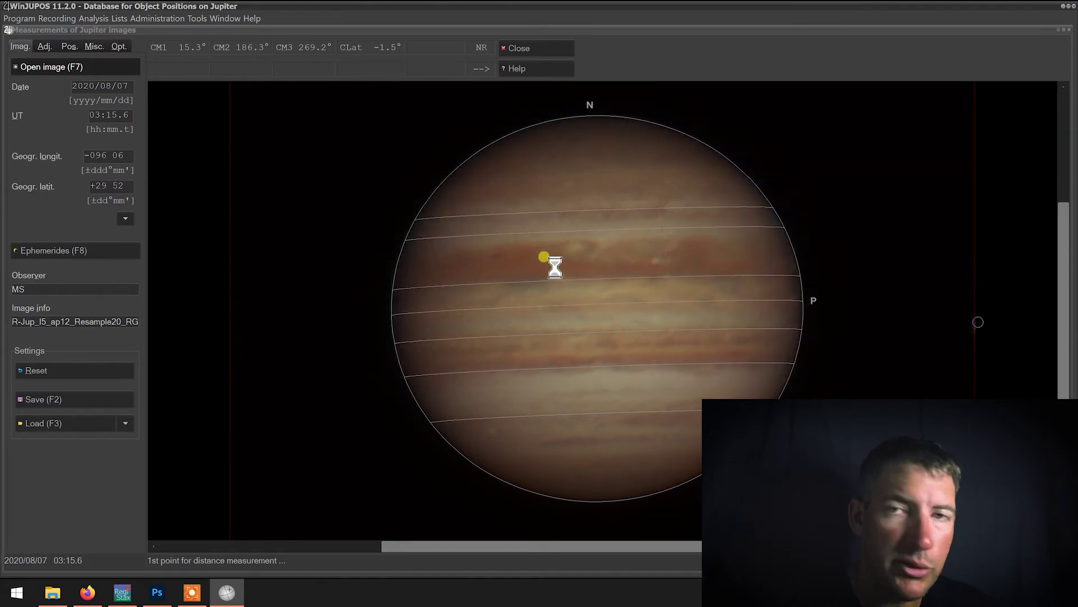
click(93, 48)
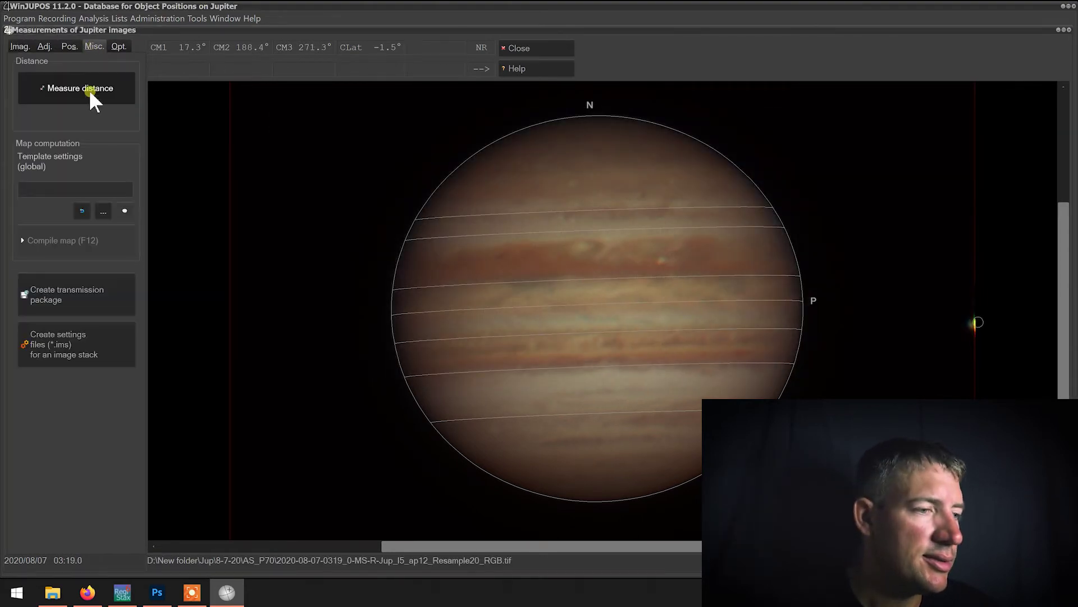
click(88, 88)
click(20, 46)
click(65, 69)
drag(393, 335, 631, 337)
double_click(553, 272)
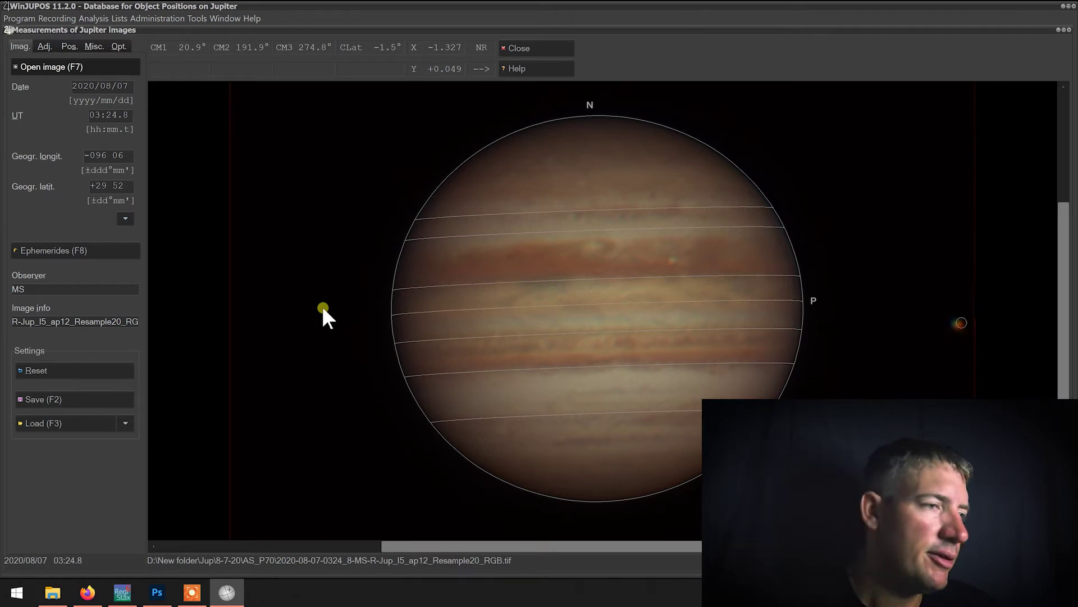
- Set up a de-rotation of images, check the addable image measurements in AS_P70, and set the quadratic image size to 2000 pixels
click(197, 18)
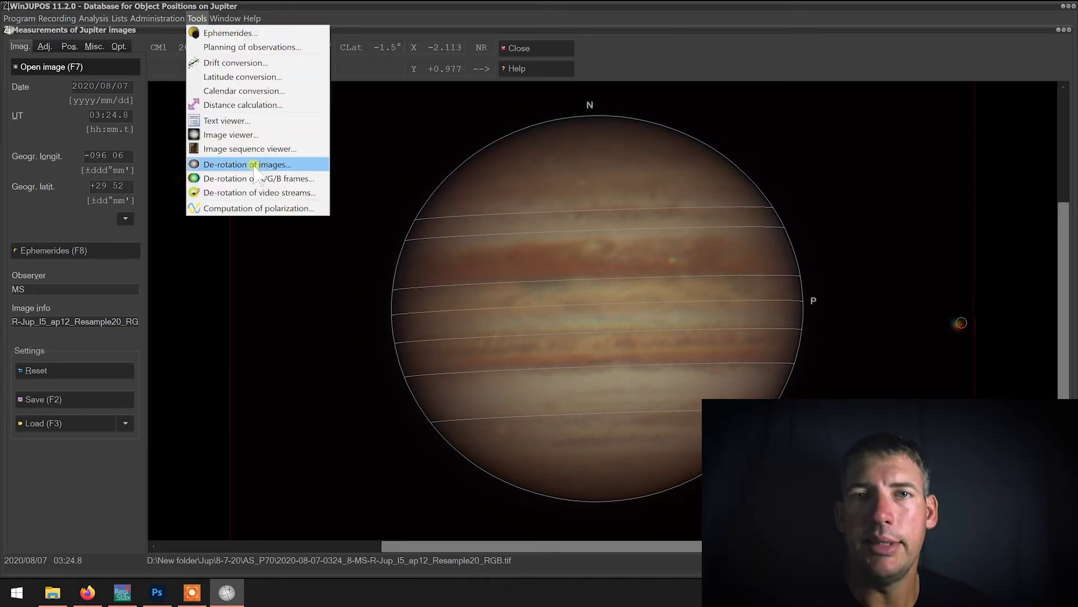
click(254, 165)
click(473, 56)
click(486, 87)
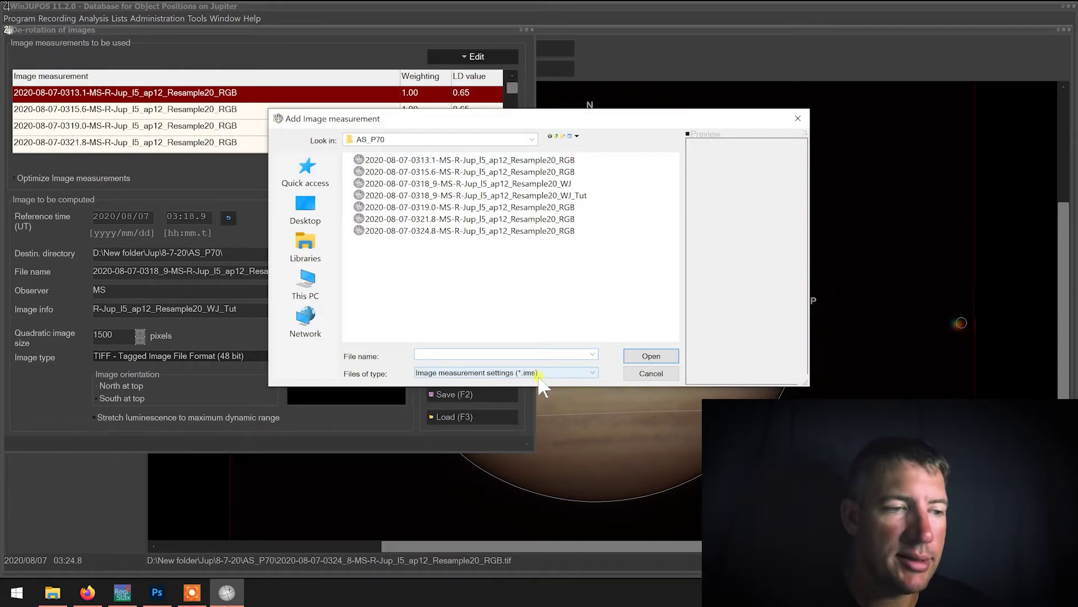
click(798, 118)
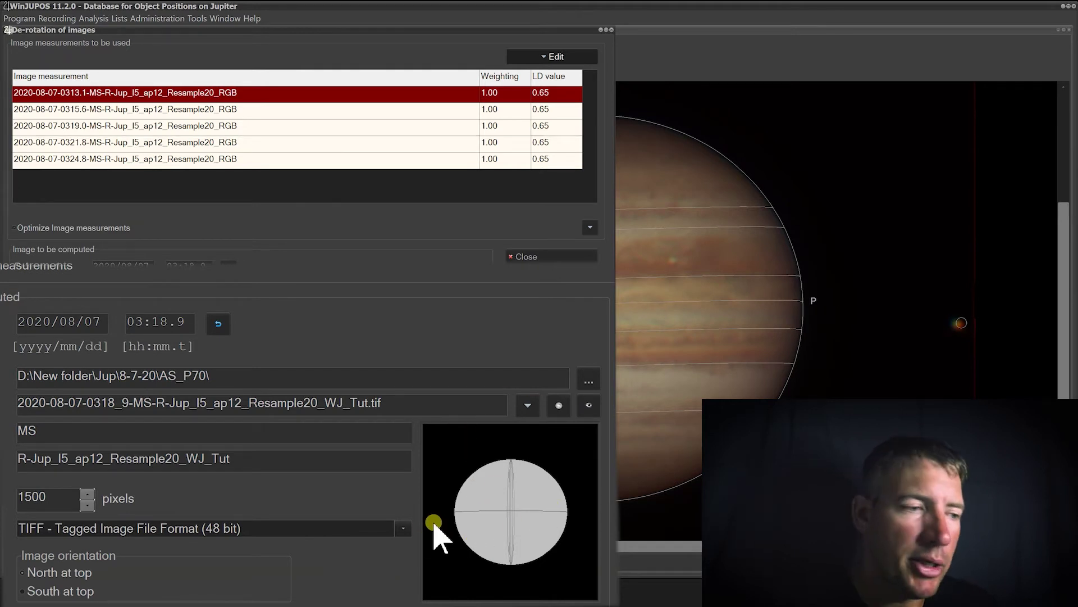
double_click(26, 496)
text(2000)
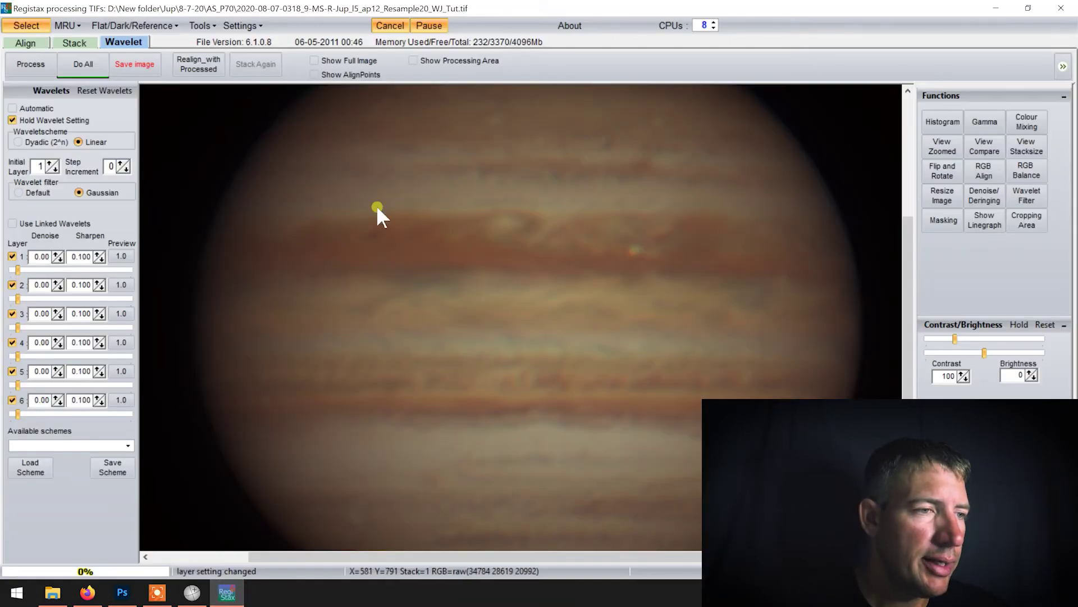
- Compare the de-rotated Jupiter image in RegiStax with the 0324_8 image in WinJUPOS, showing the full image in RegiStax
click(337, 61)
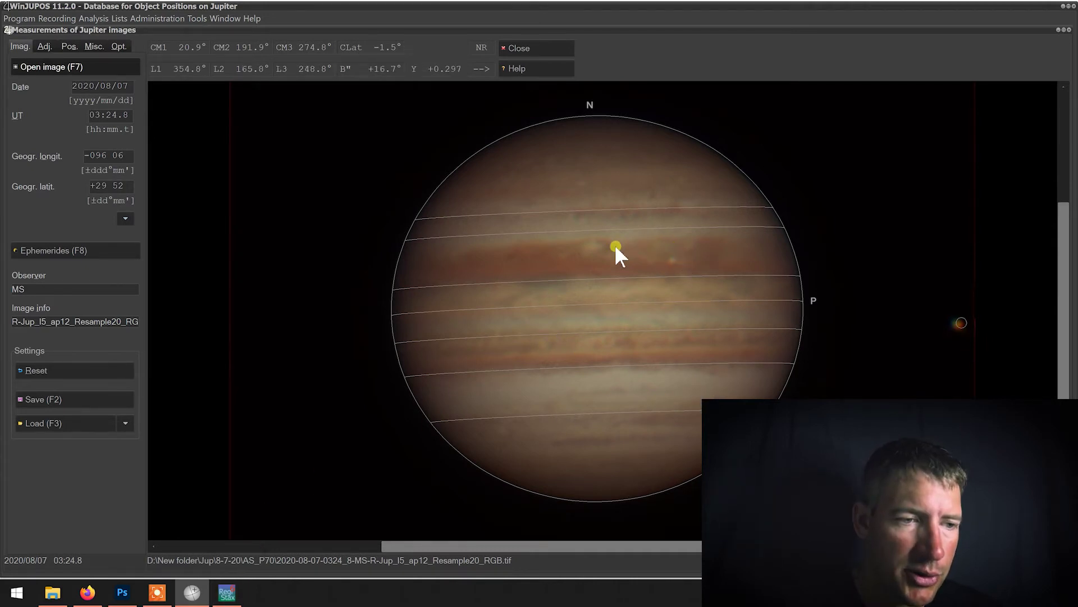
click(227, 593)
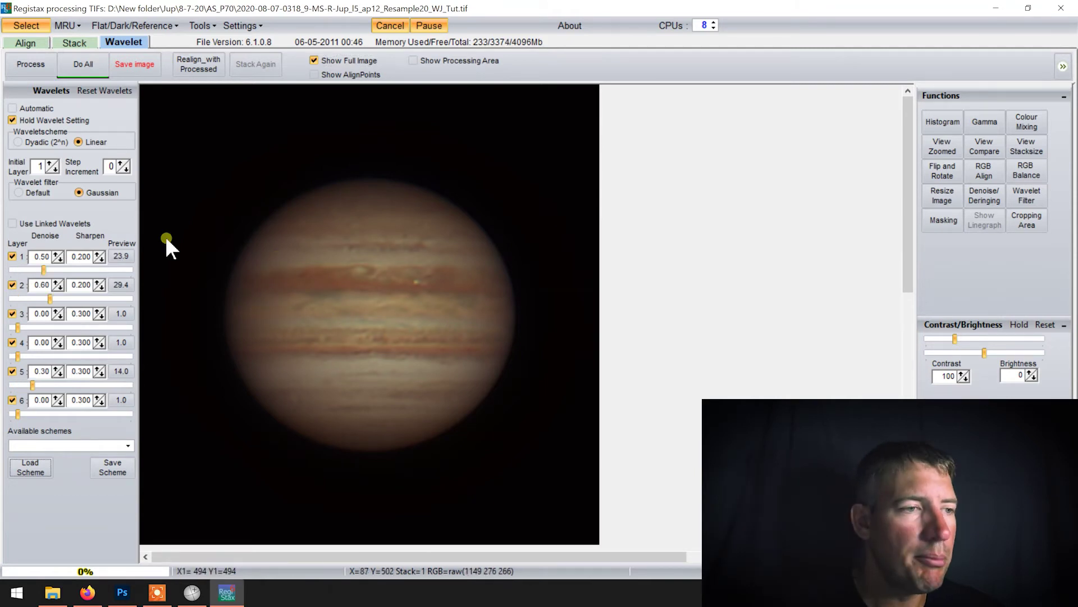
click(166, 236)
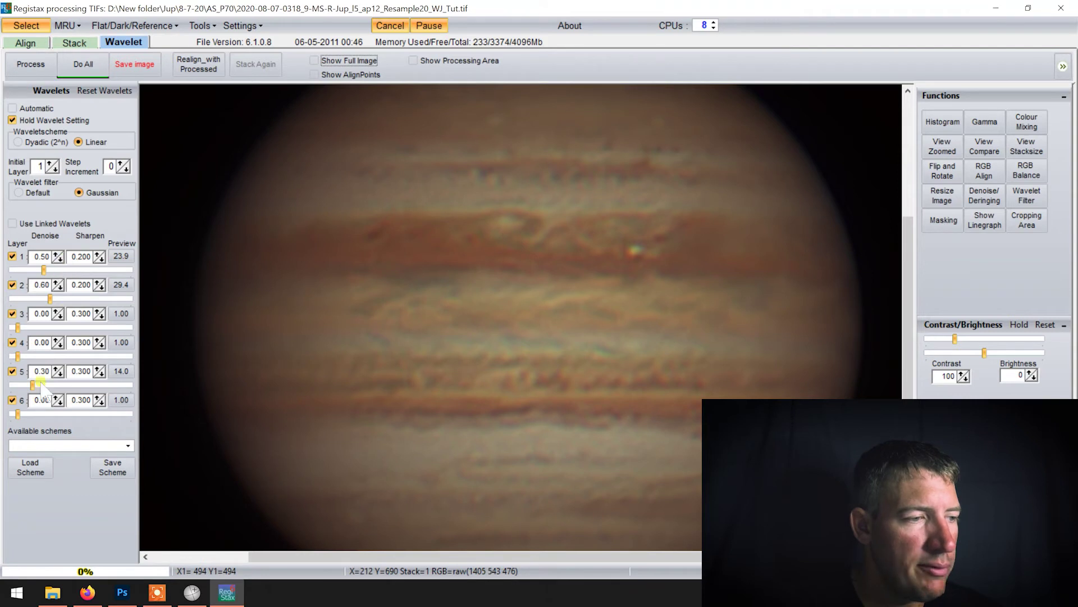
click(314, 61)
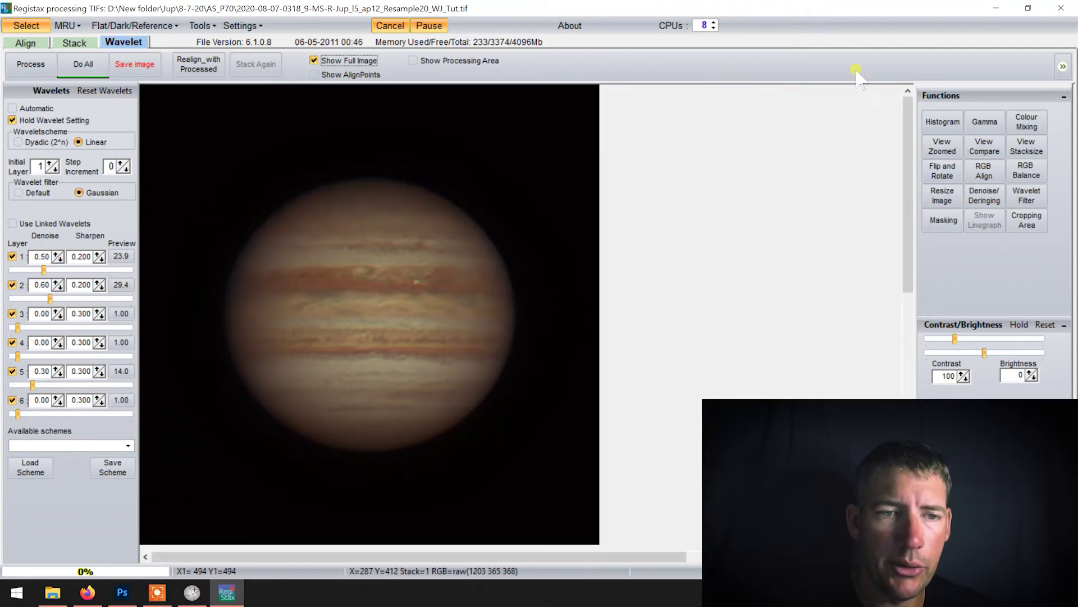
- Auto-balance the RGB colours of the de-rotated Jupiter image and stretch its histogram
click(1025, 170)
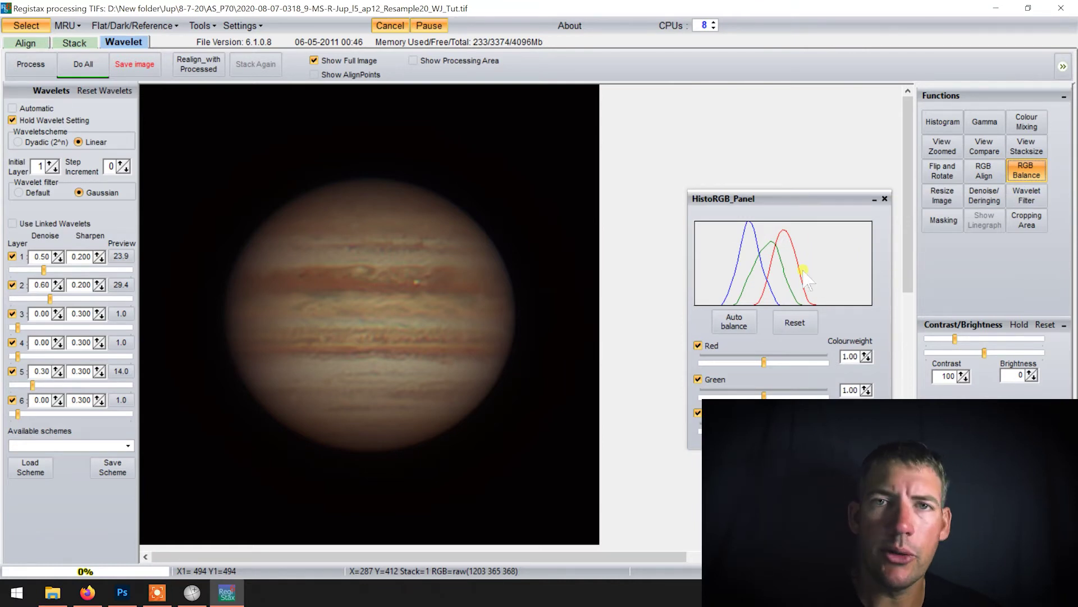
click(734, 321)
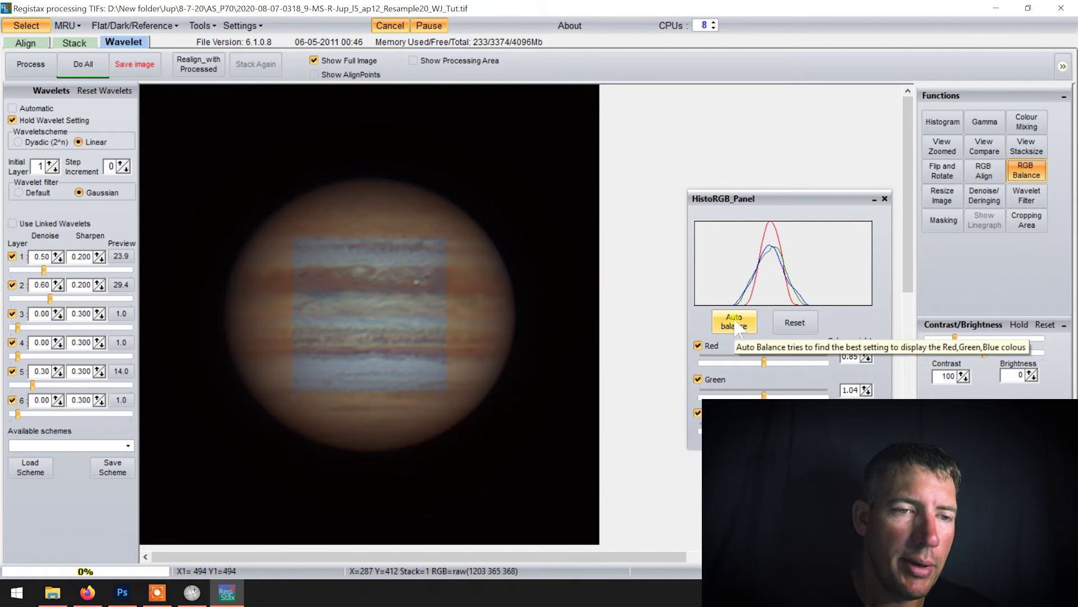
click(884, 198)
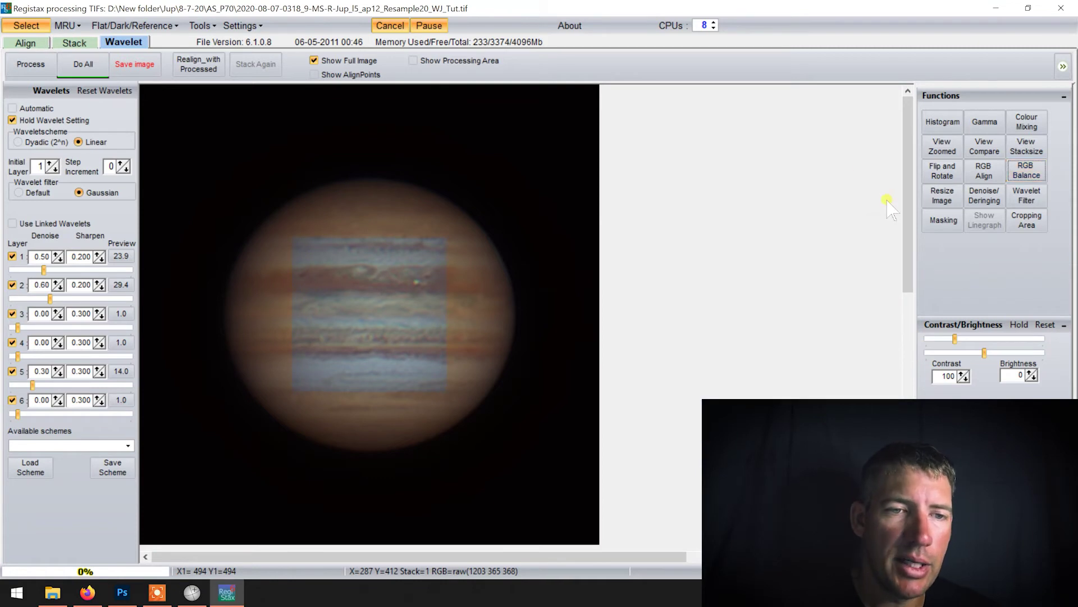
click(948, 119)
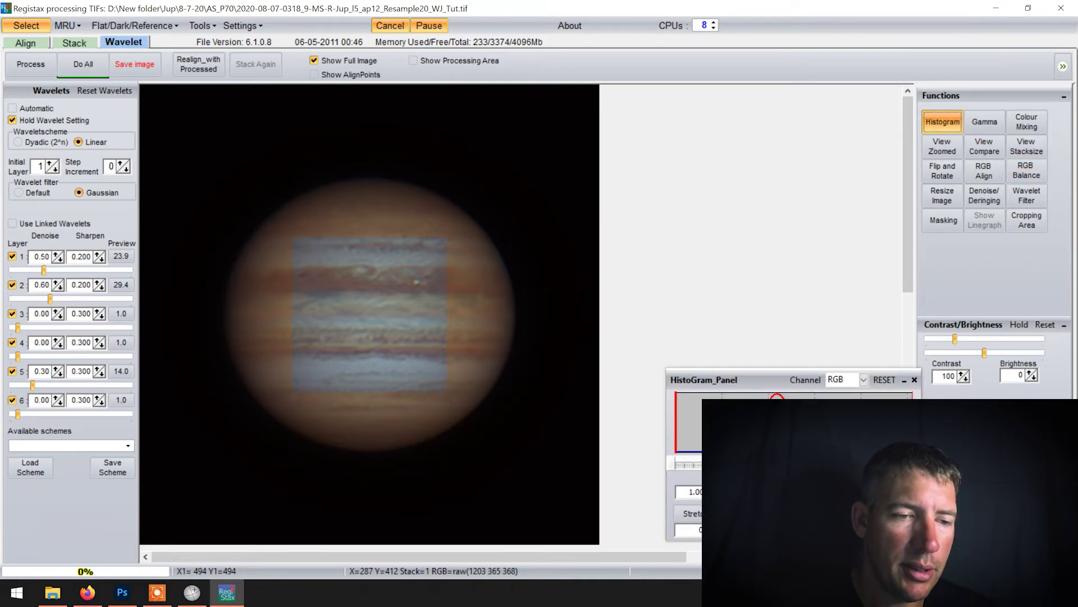
click(689, 513)
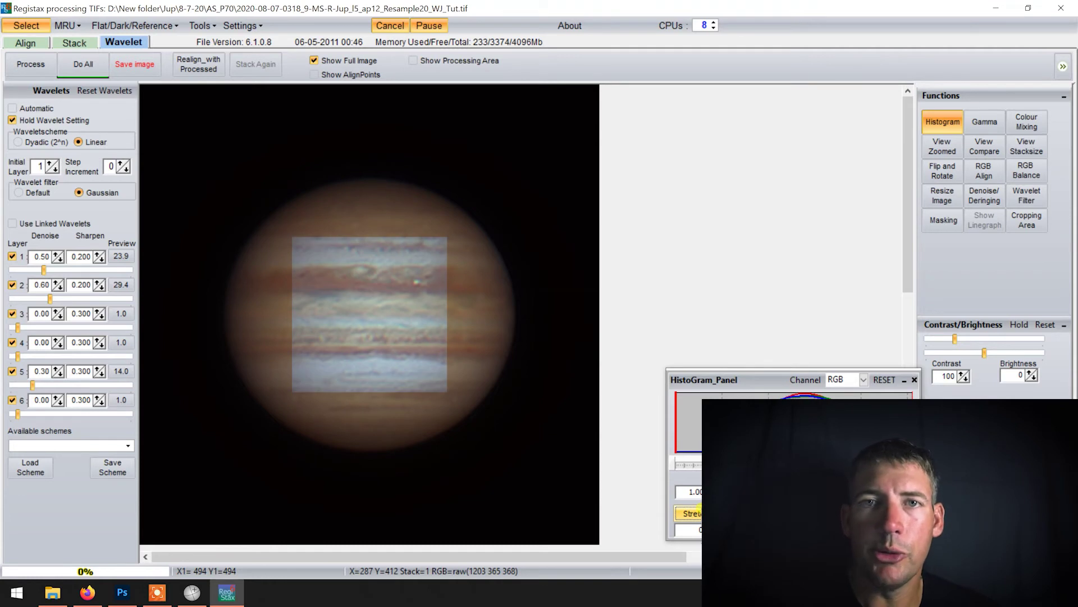
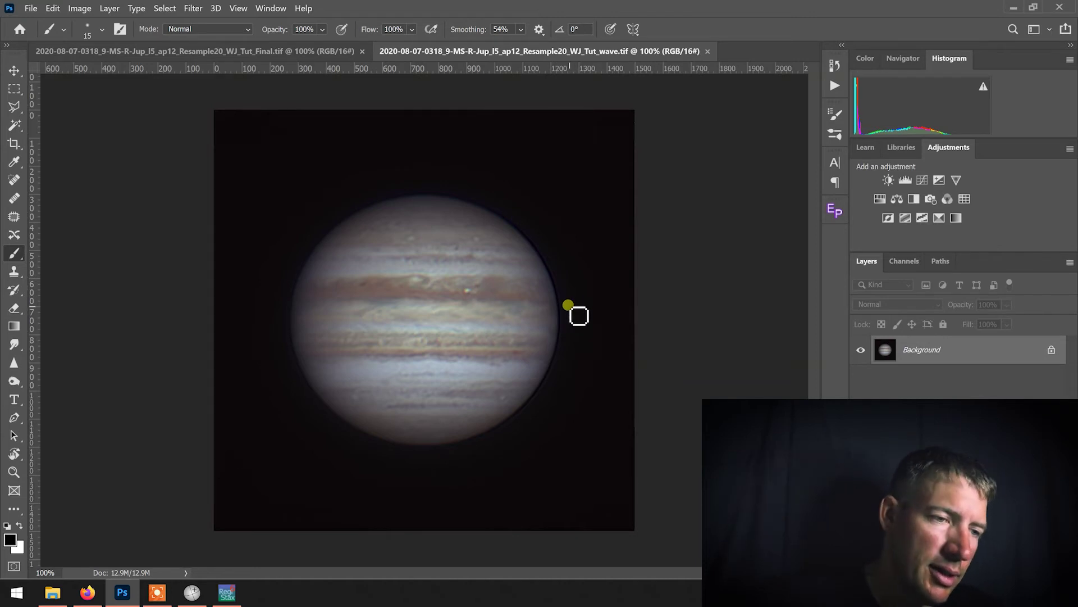
- In Photoshop, examine the planet's limb in the WJ_Tut_wave.tif image up close and compare it with the WJ_Tut_Final.tif image
key(ctrl+plus)
scroll(545, 343, up, 10)
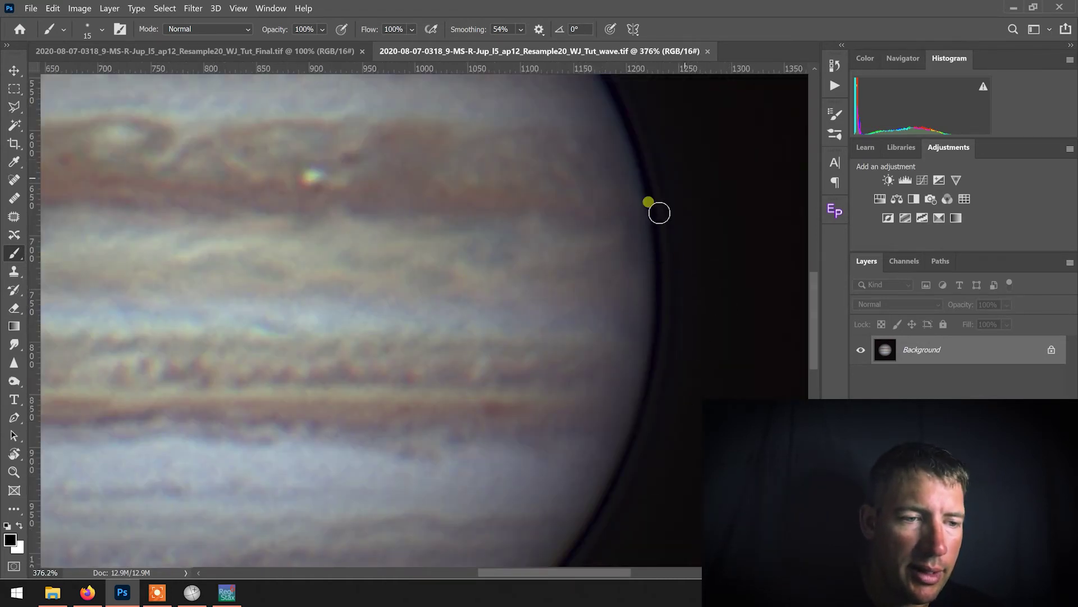
key(ctrl+Tab)
scroll(509, 455, up, 3)
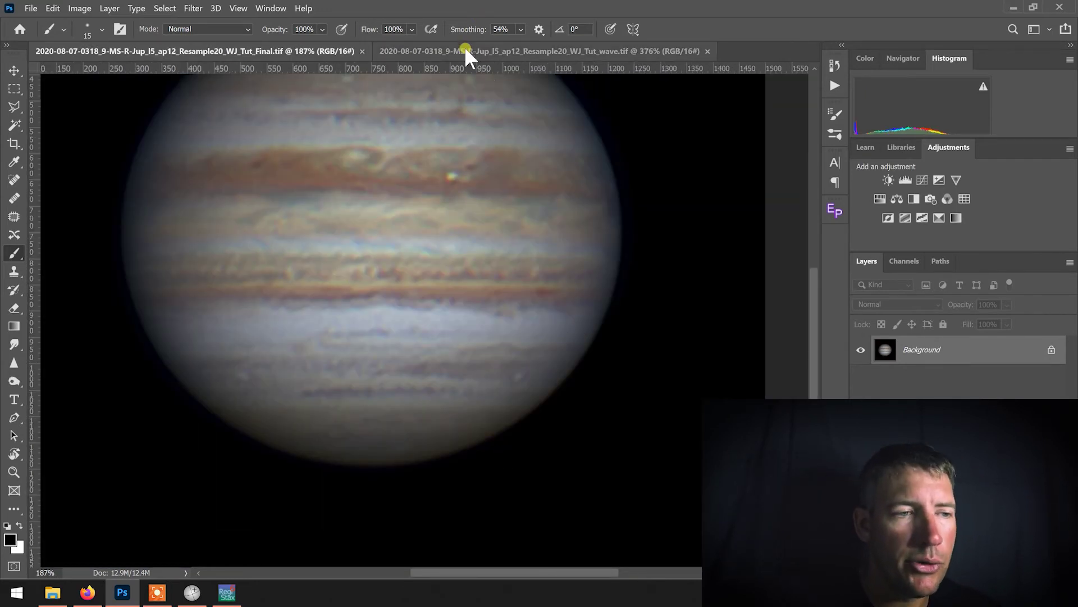
click(464, 46)
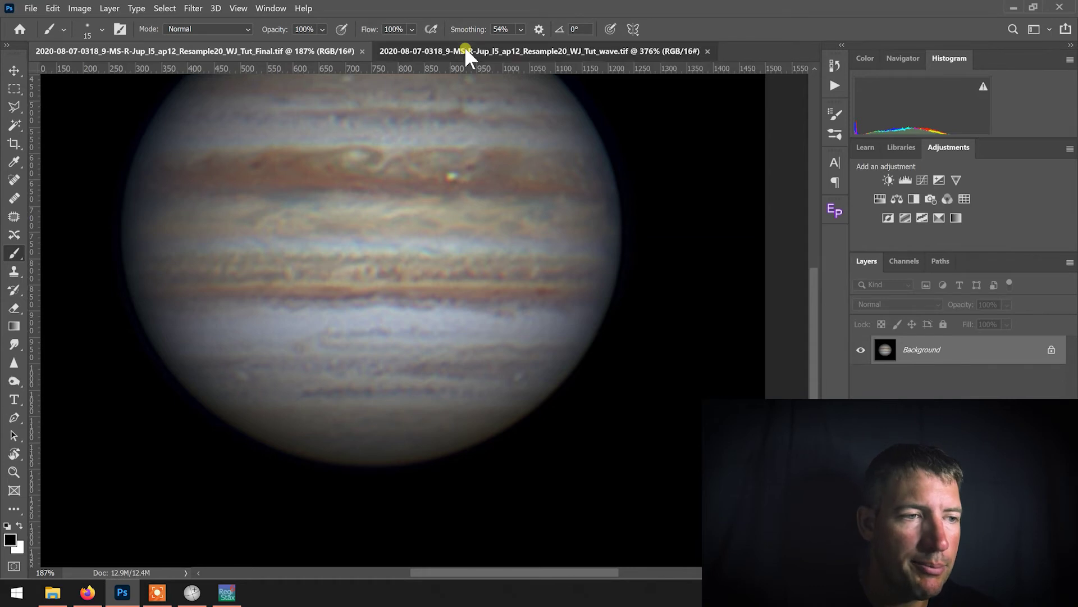
key(ctrl+0)
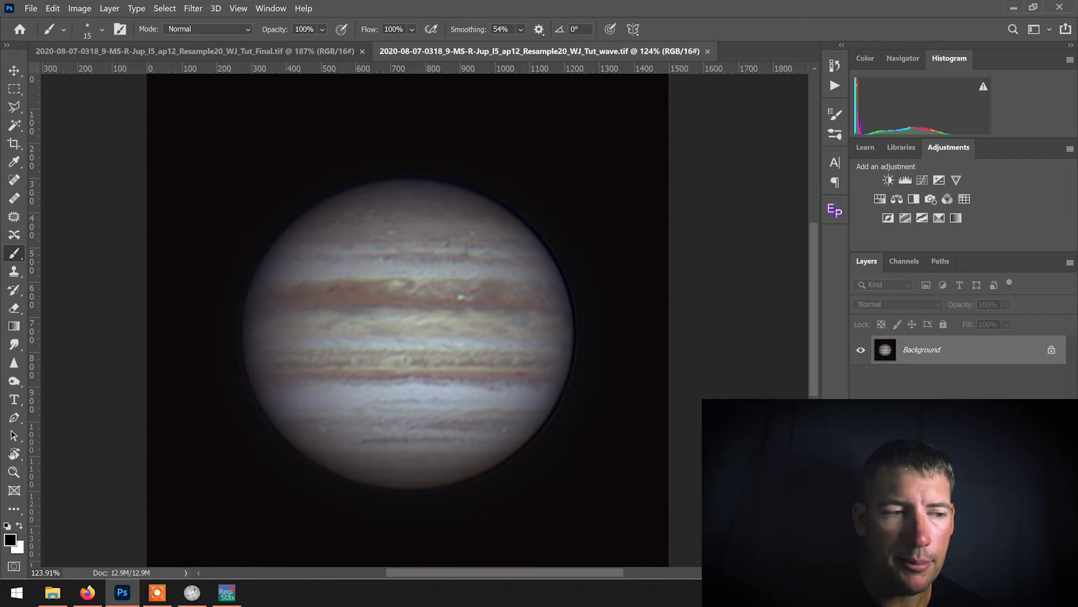
- Apply Auto Color to a duplicate of the wave image's Background layer and change that copy's blending mode
key(ctrl+j)
click(80, 8)
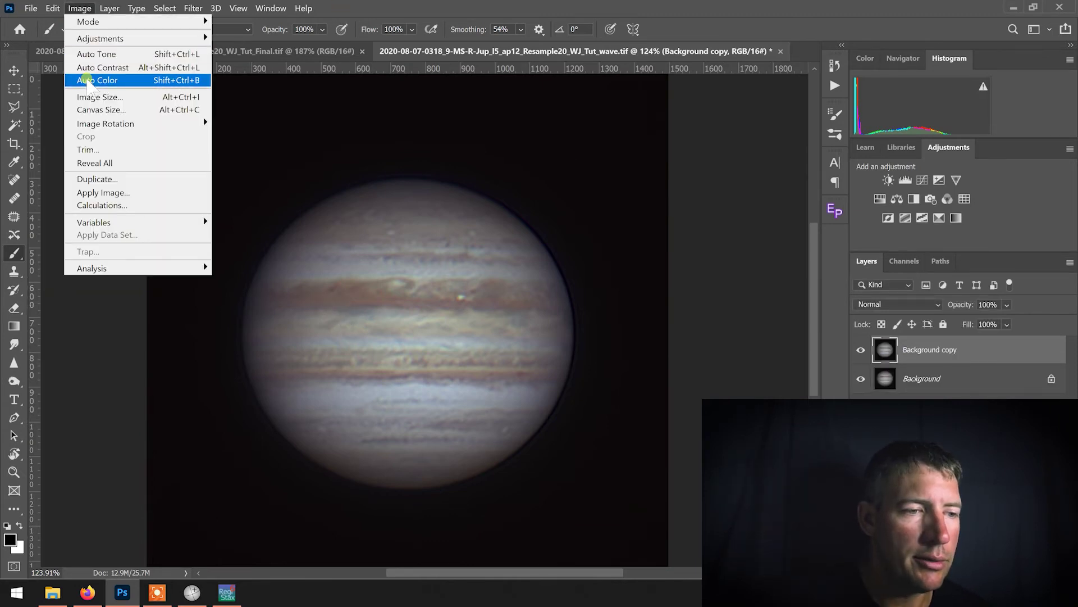
click(87, 81)
click(914, 304)
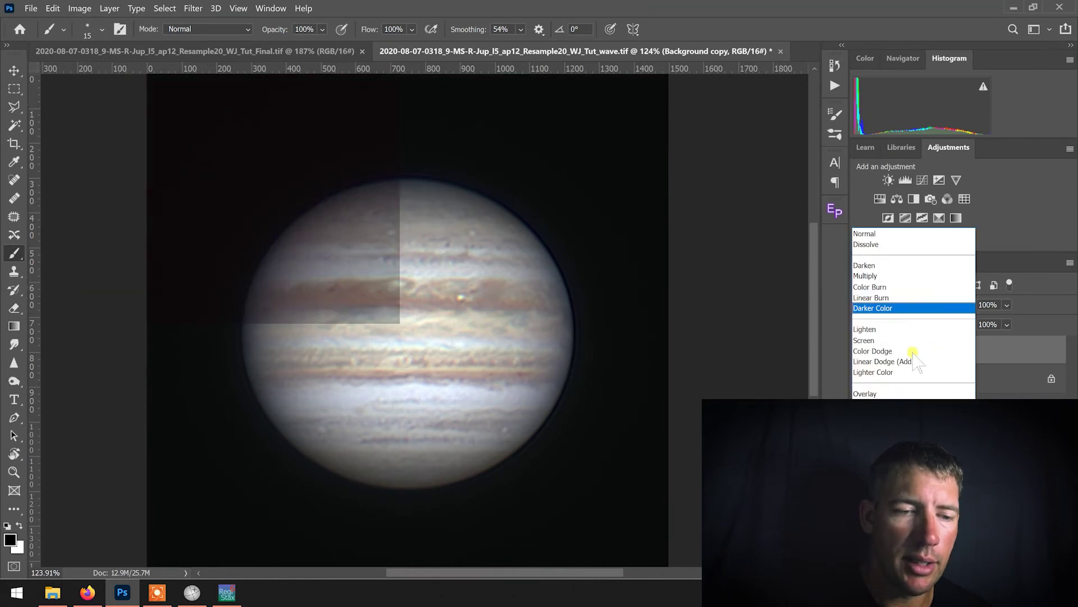
click(876, 542)
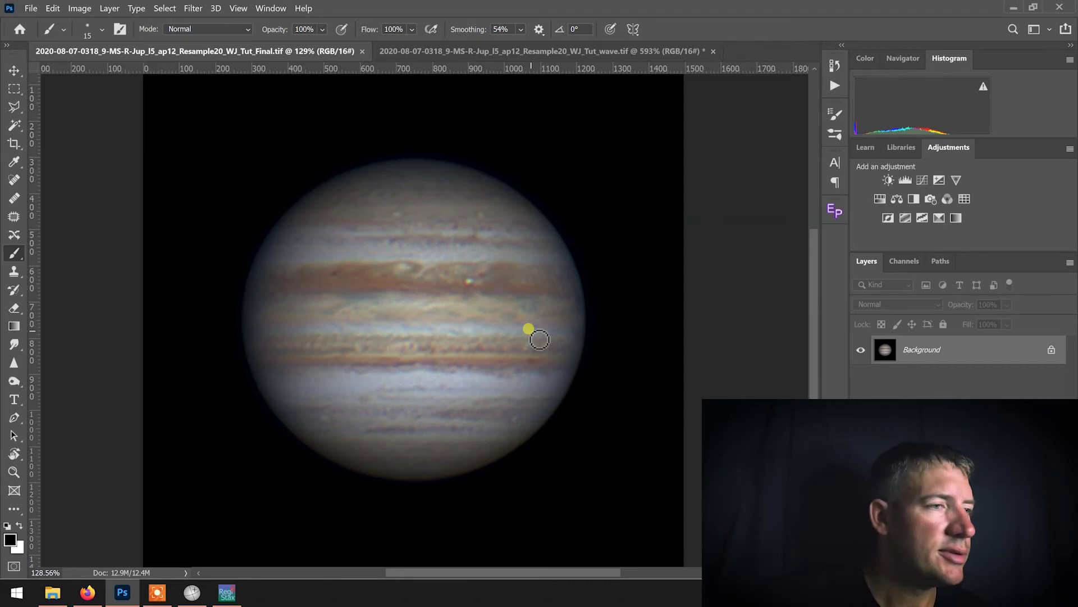
key(ctrl+o)
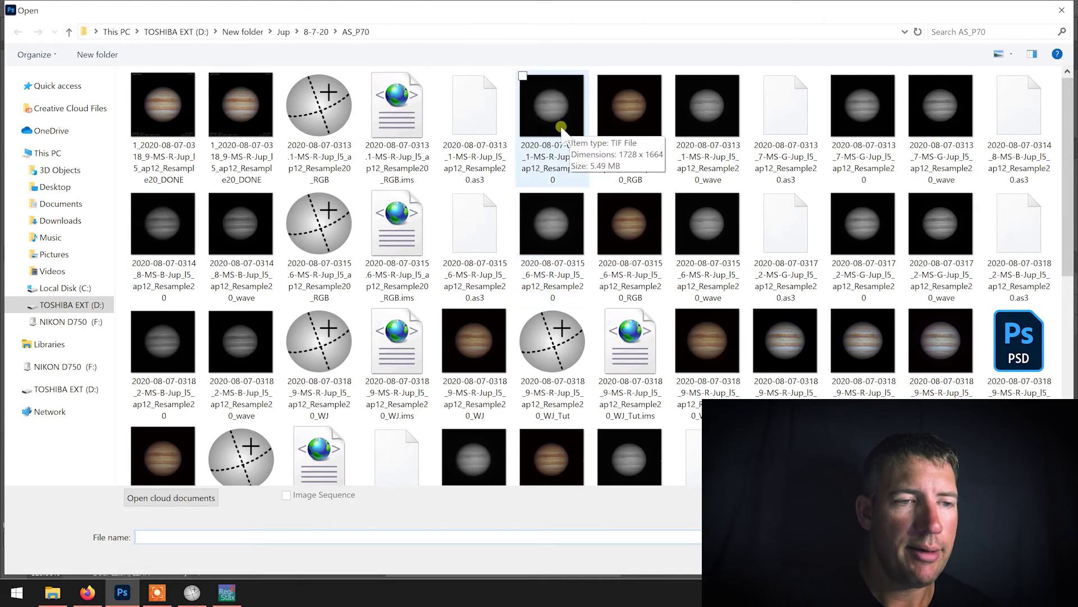
click(706, 126)
ctrl+click(951, 112)
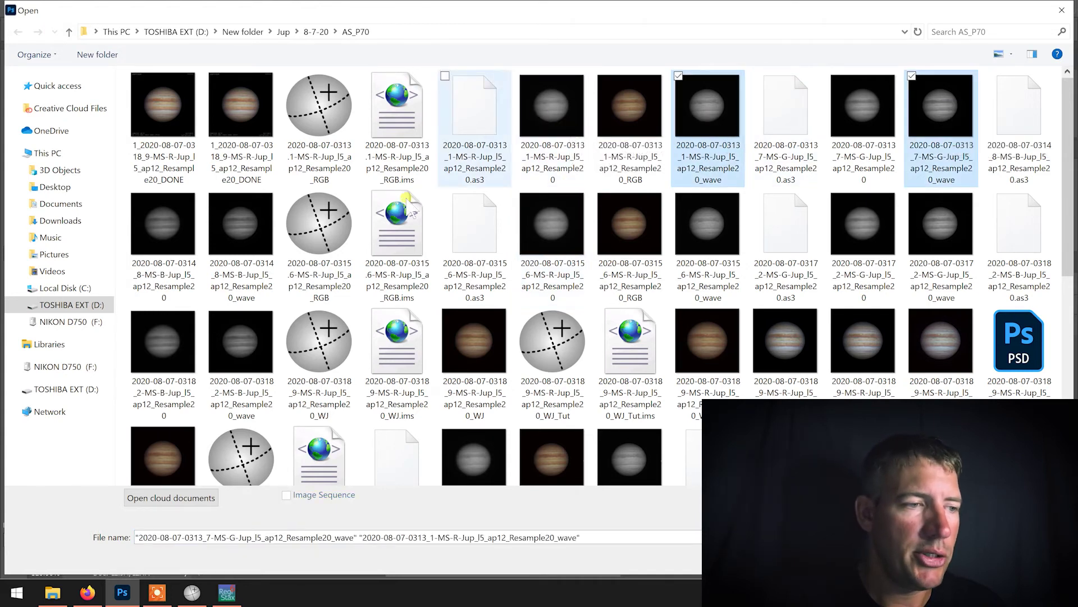
ctrl+click(247, 227)
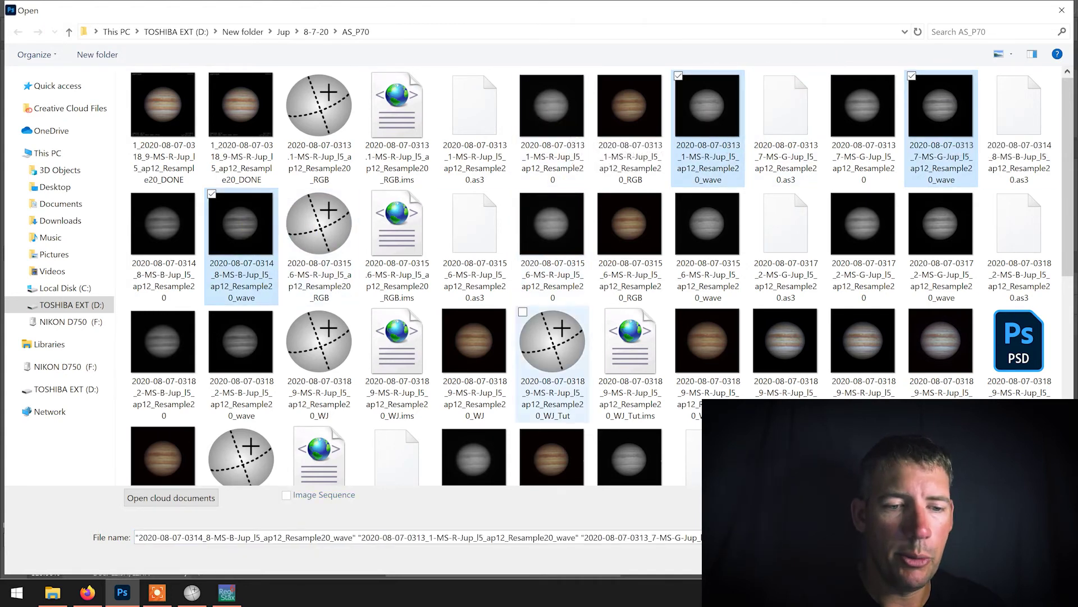
key(Return)
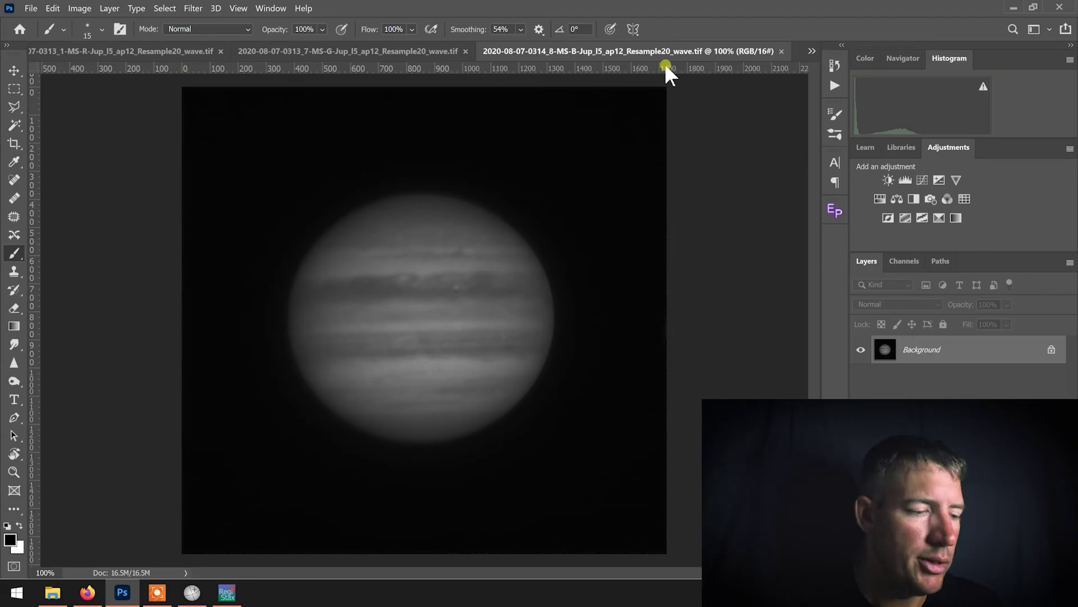
- Copy the whole 0314_8-MS-B image into the Blue channel of the 0313_1-MS-R image
key(ctrl+a)
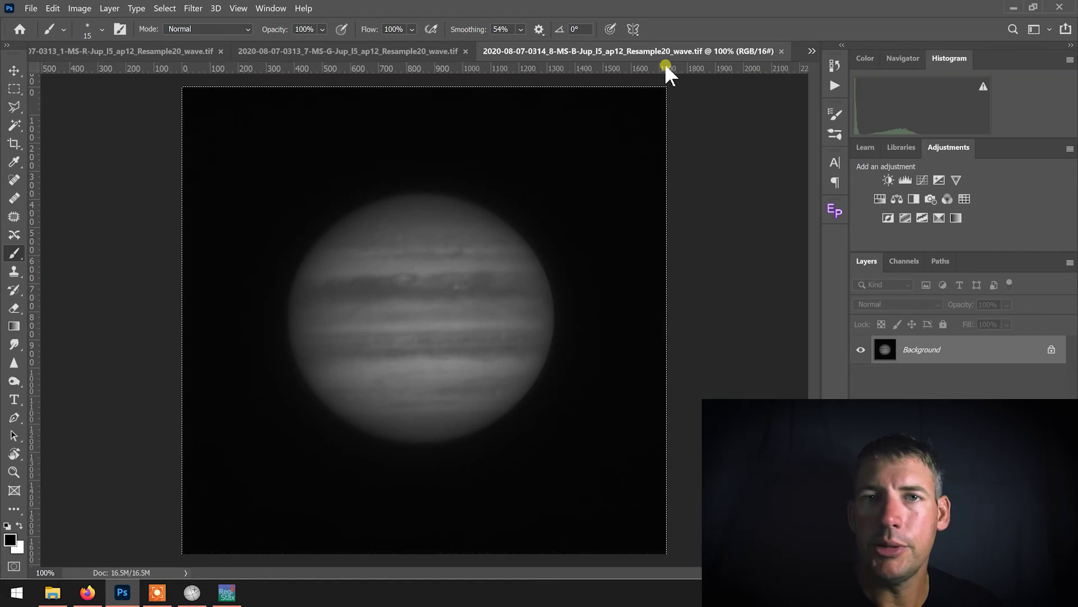
click(115, 50)
click(905, 263)
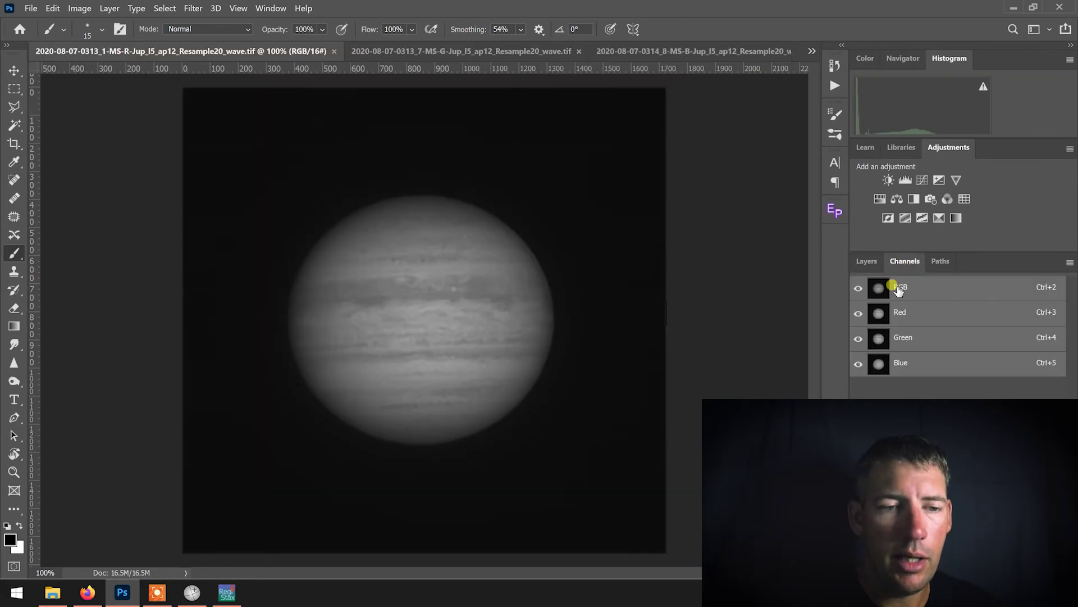
click(908, 368)
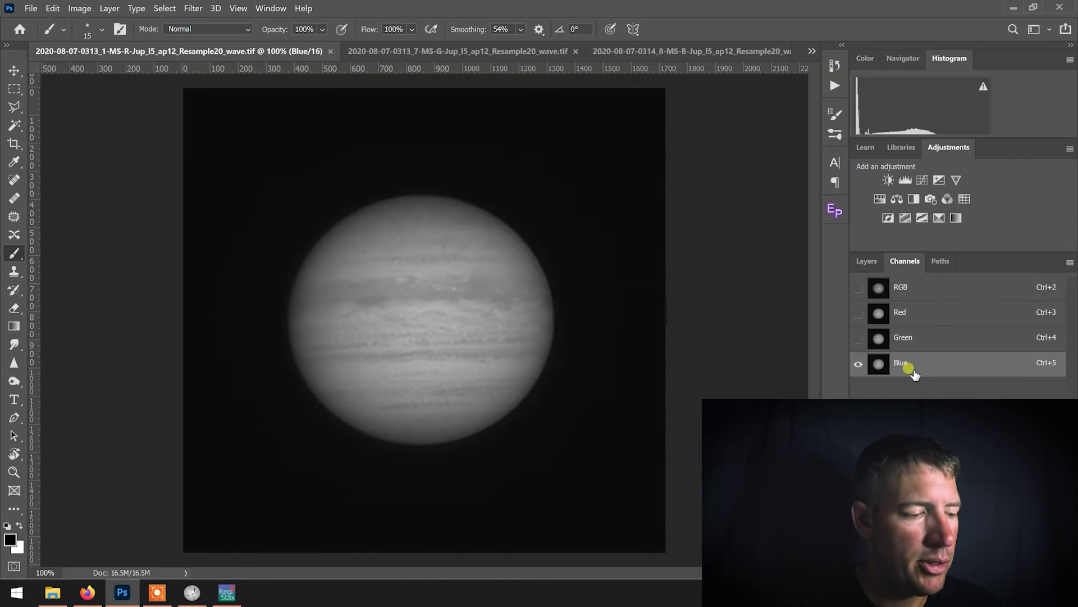
drag(913, 372, 915, 374)
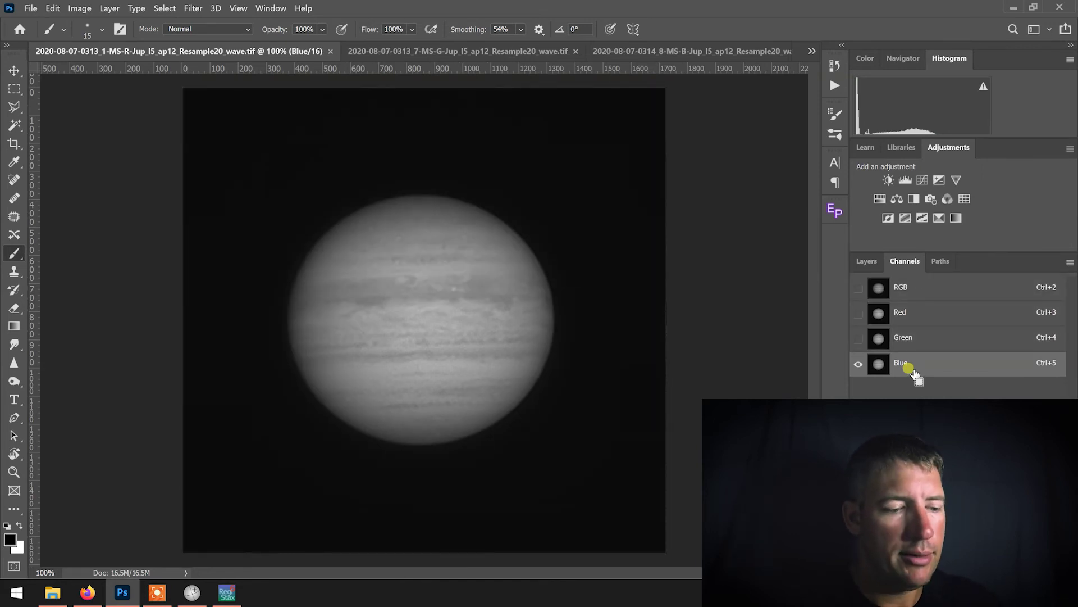
key(ctrl+v)
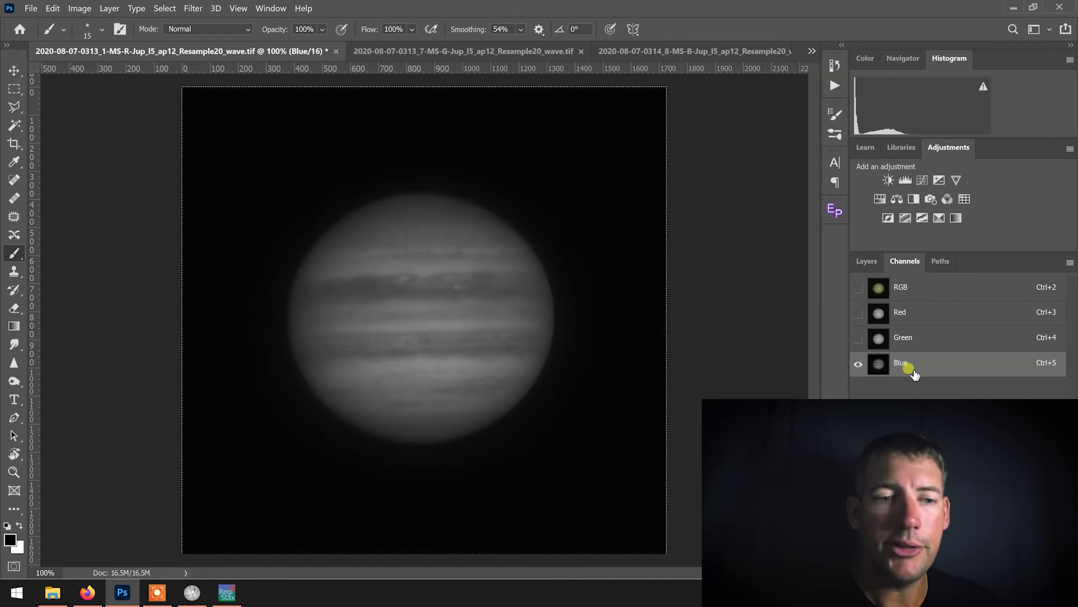
- Copy the 0313_7-MS-G image into the Green channel of the 0313_1-MS-R image and display the RGB composite
click(503, 50)
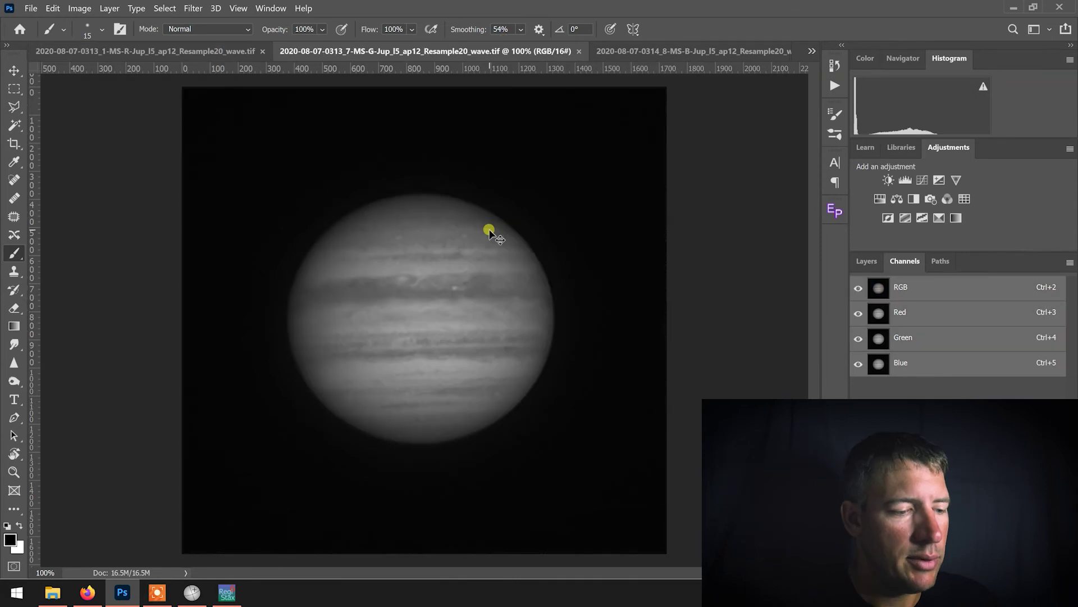
click(214, 51)
click(927, 337)
click(926, 286)
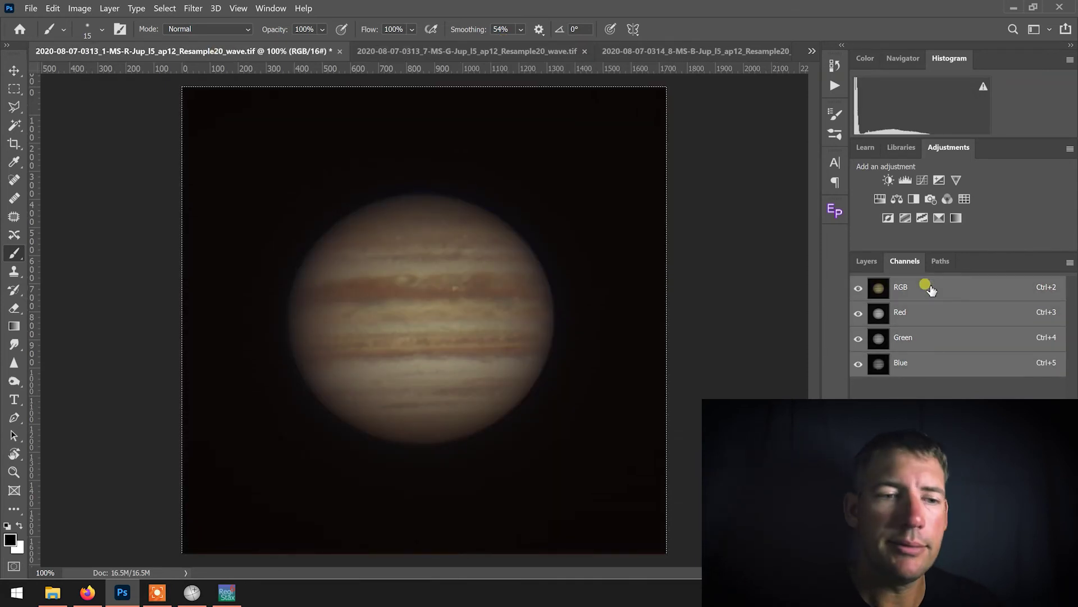